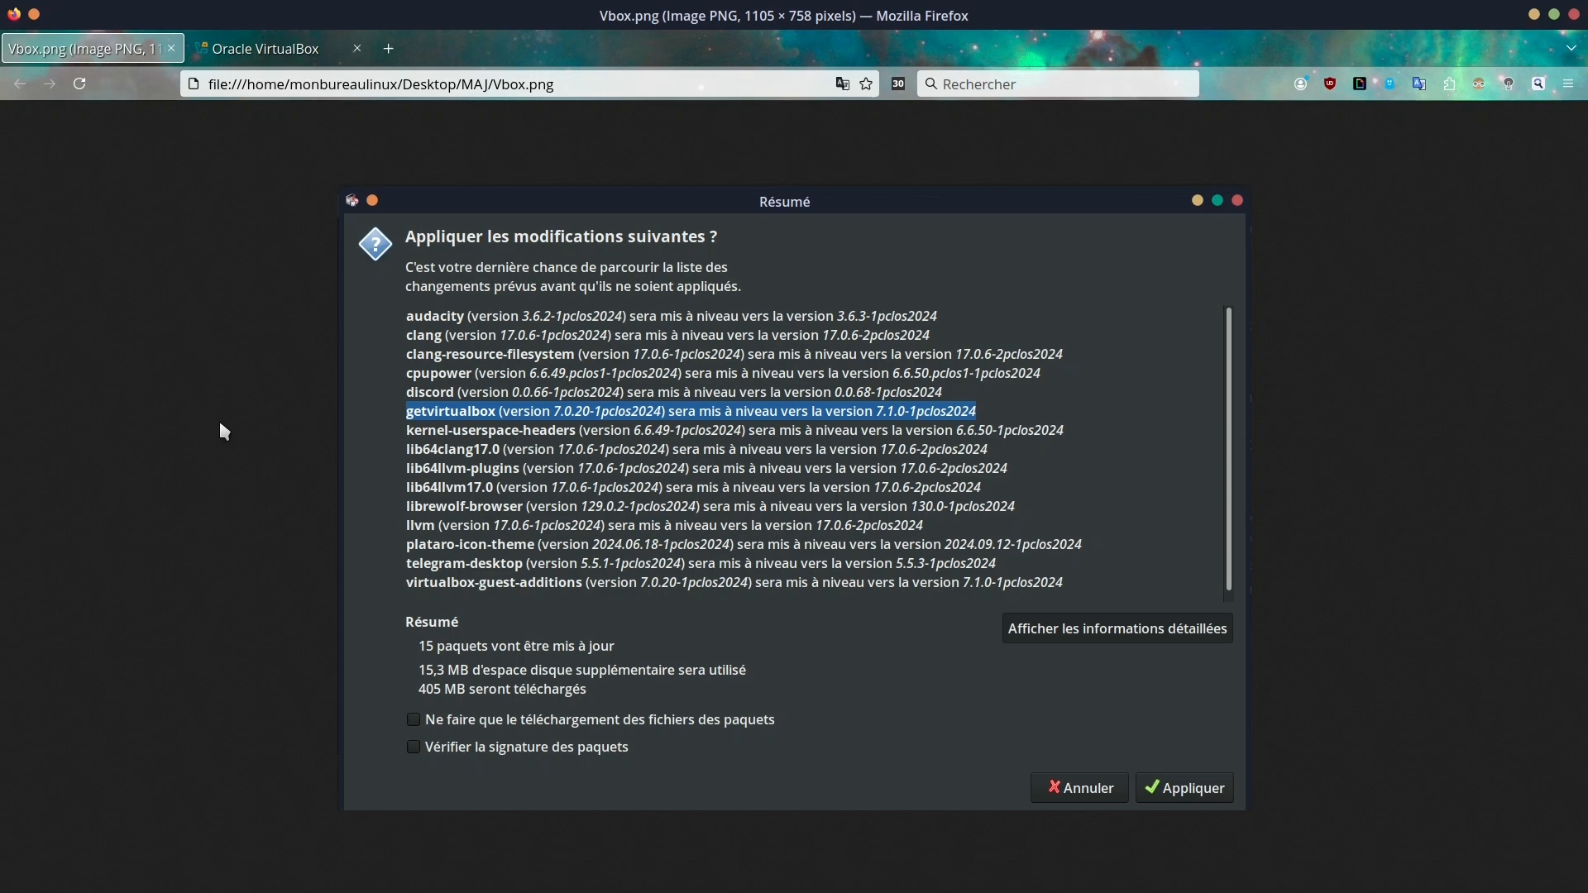
# Switch to the VirtualBox website and look through the download packages for Linux distributions.
pyautogui.click(277, 57)
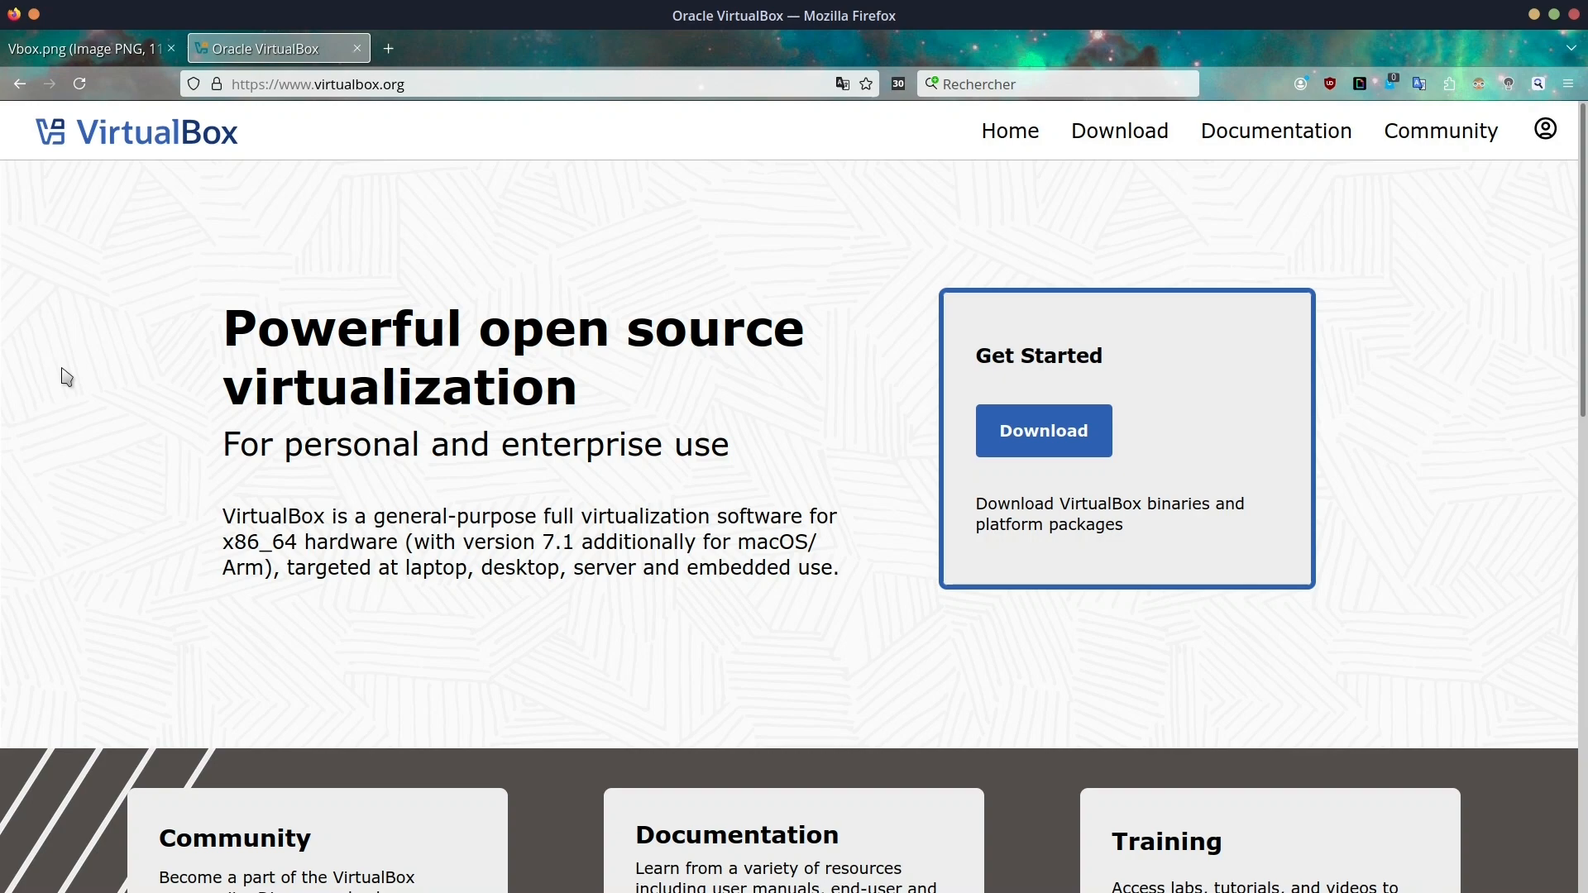
pyautogui.click(1082, 437)
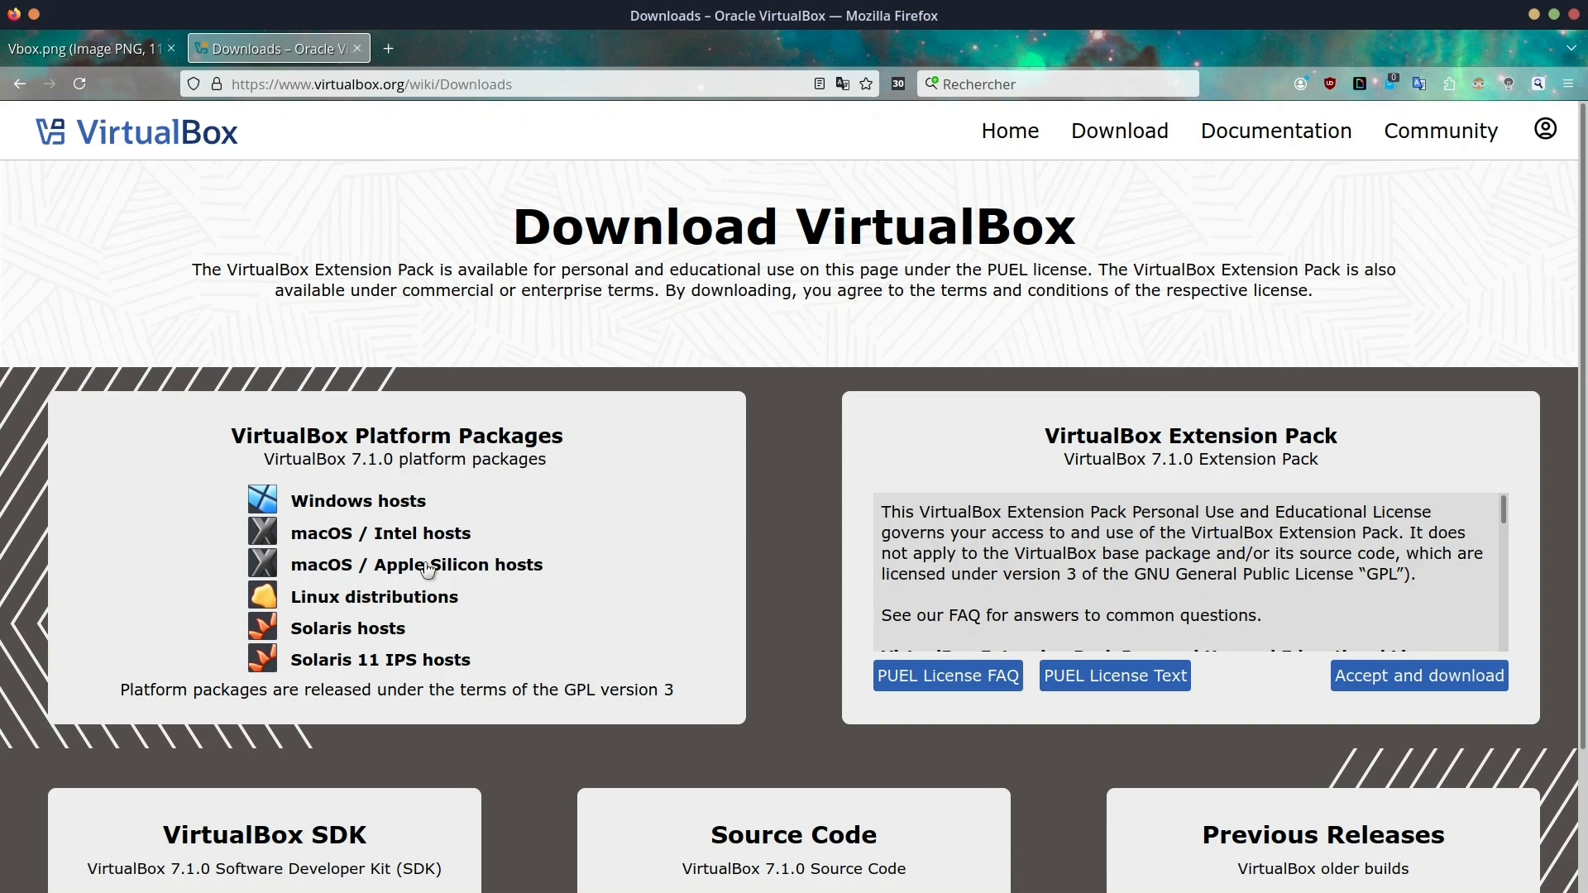
pyautogui.click(373, 589)
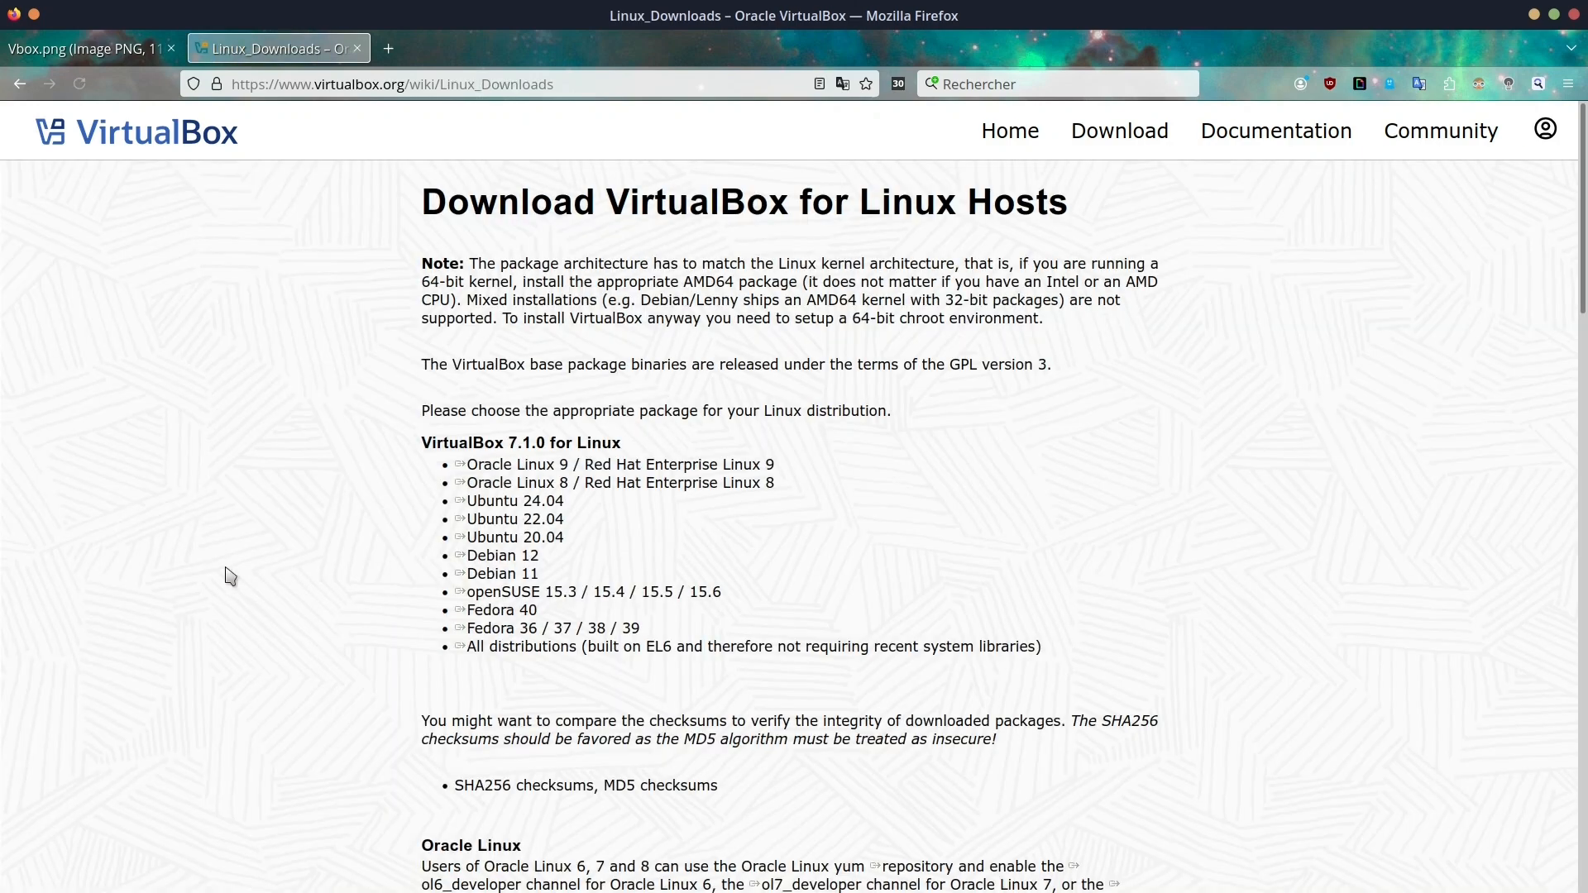
pyautogui.scroll(-10, 249, 579)
pyautogui.scroll(10, 308, 631)
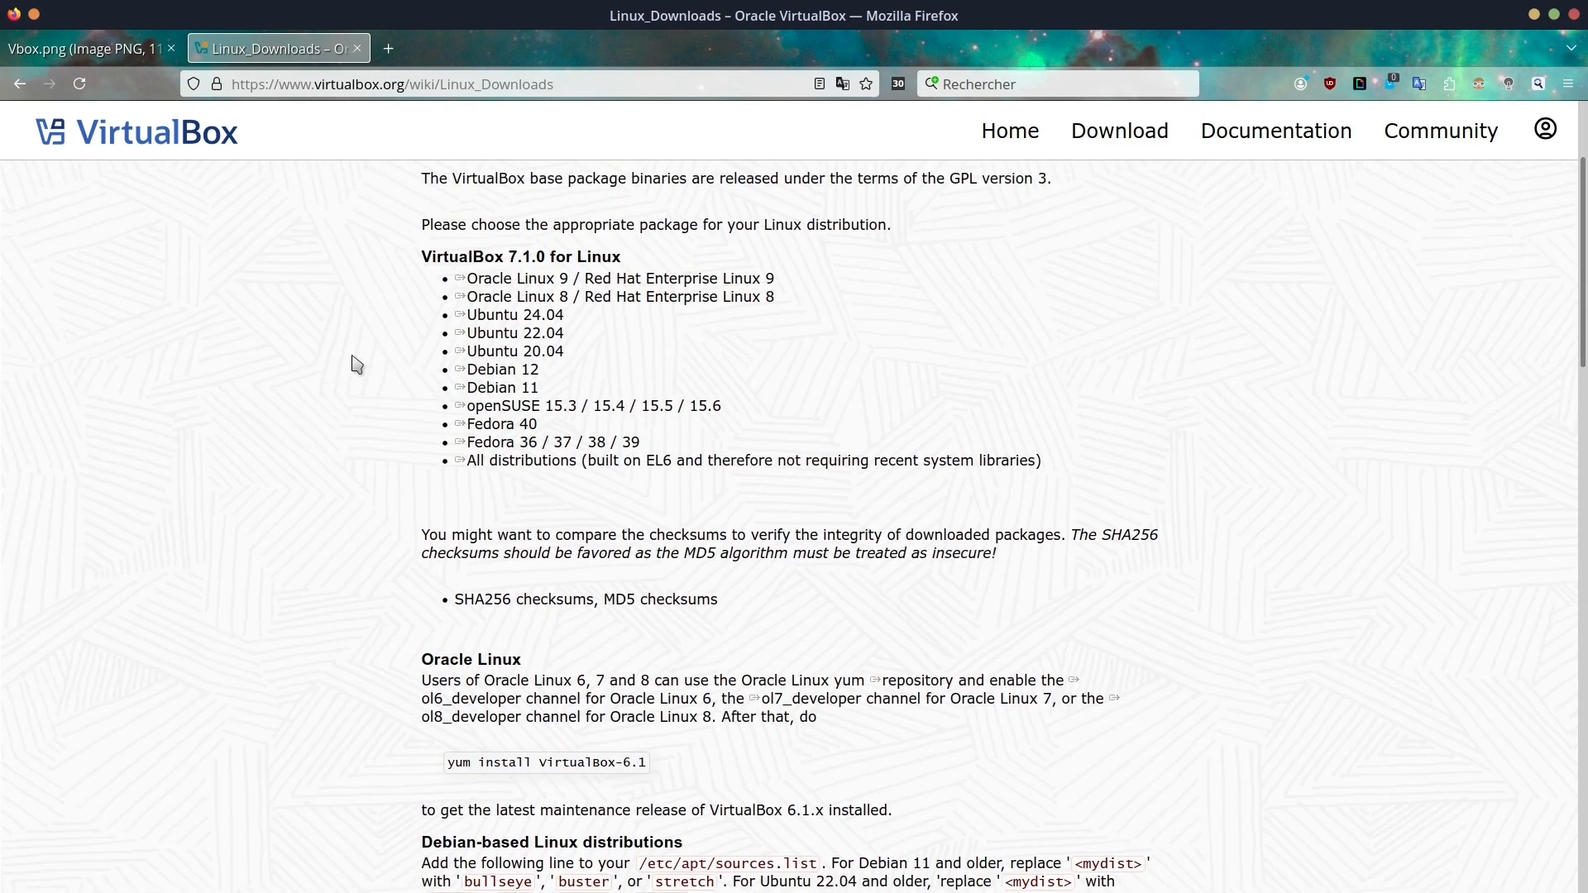
# Return to the VirtualBox home page and open the 7.1 changelog from the recent releases.
pyautogui.click(1009, 130)
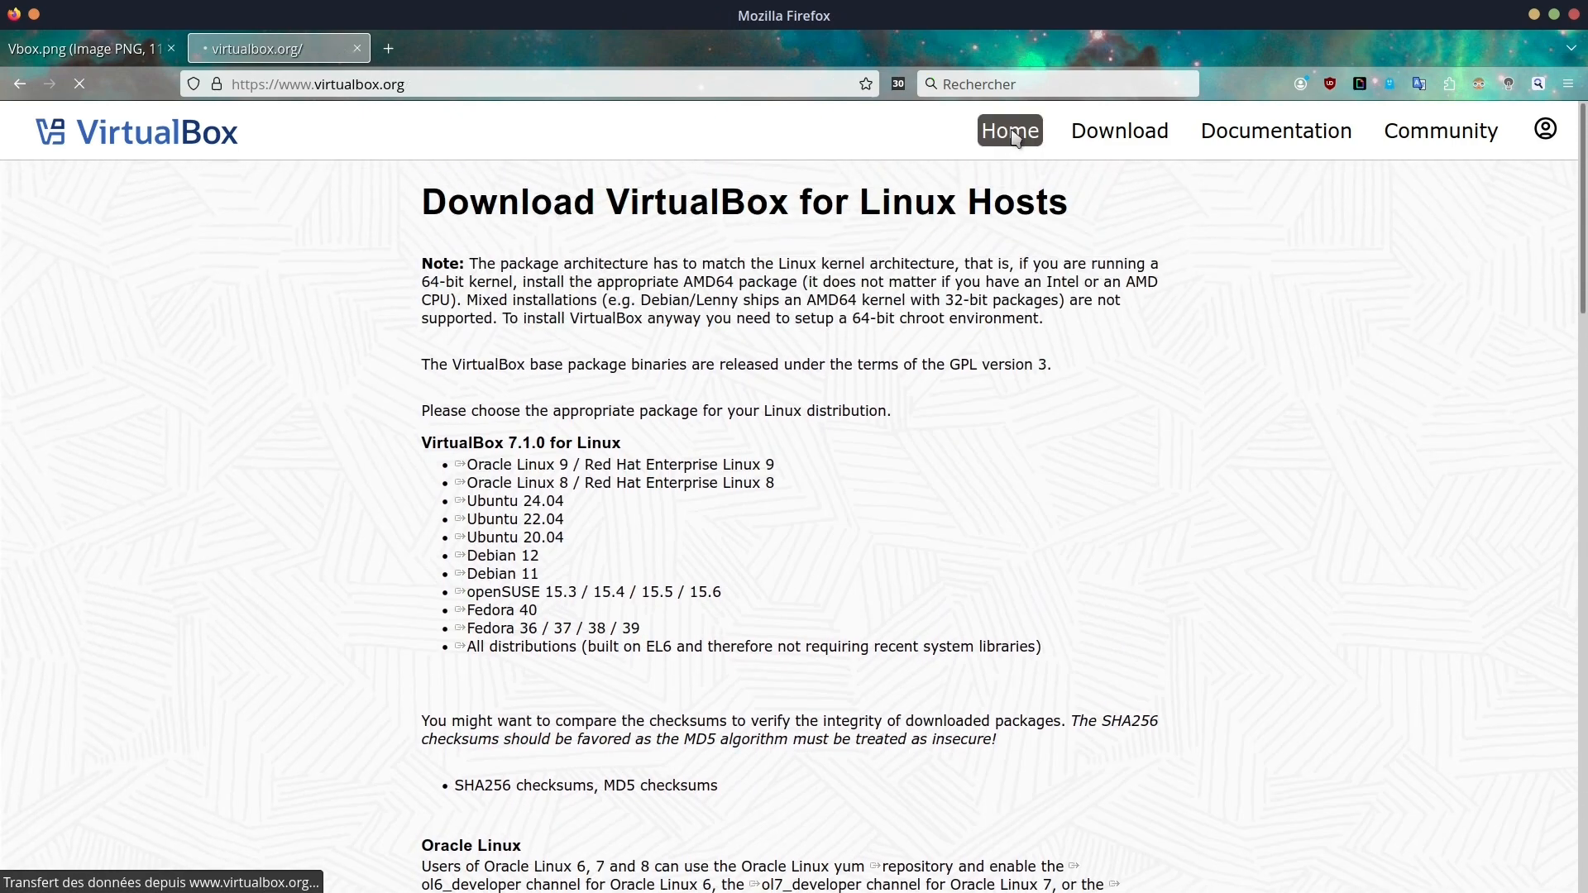
pyautogui.scroll(-7, 355, 521)
pyautogui.scroll(1, 304, 415)
pyautogui.scroll(1, 304, 415)
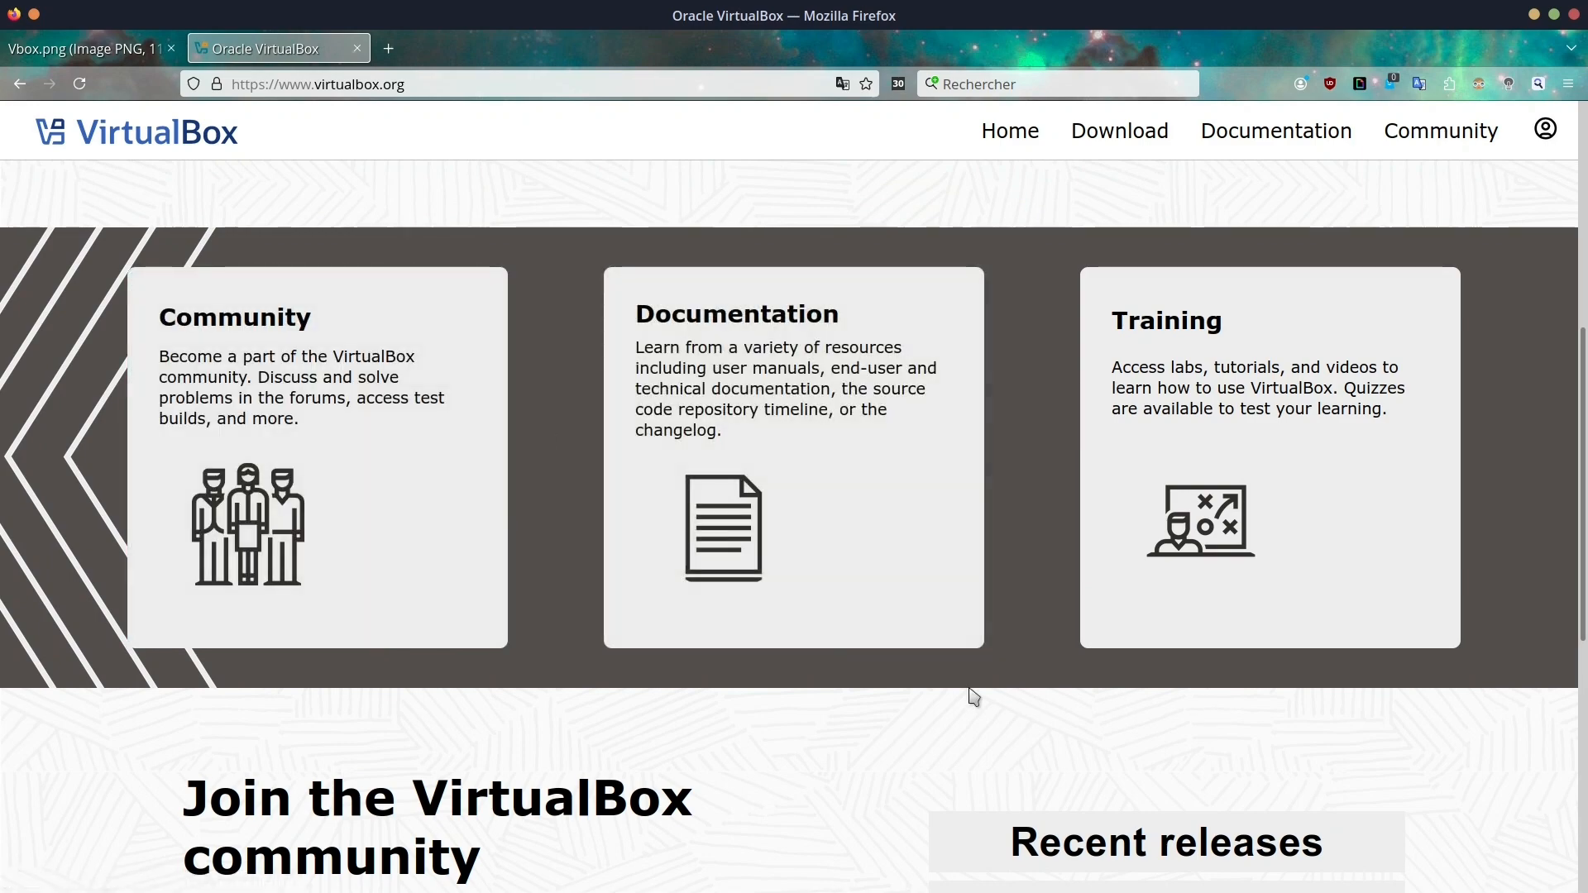
pyautogui.scroll(-8, 935, 712)
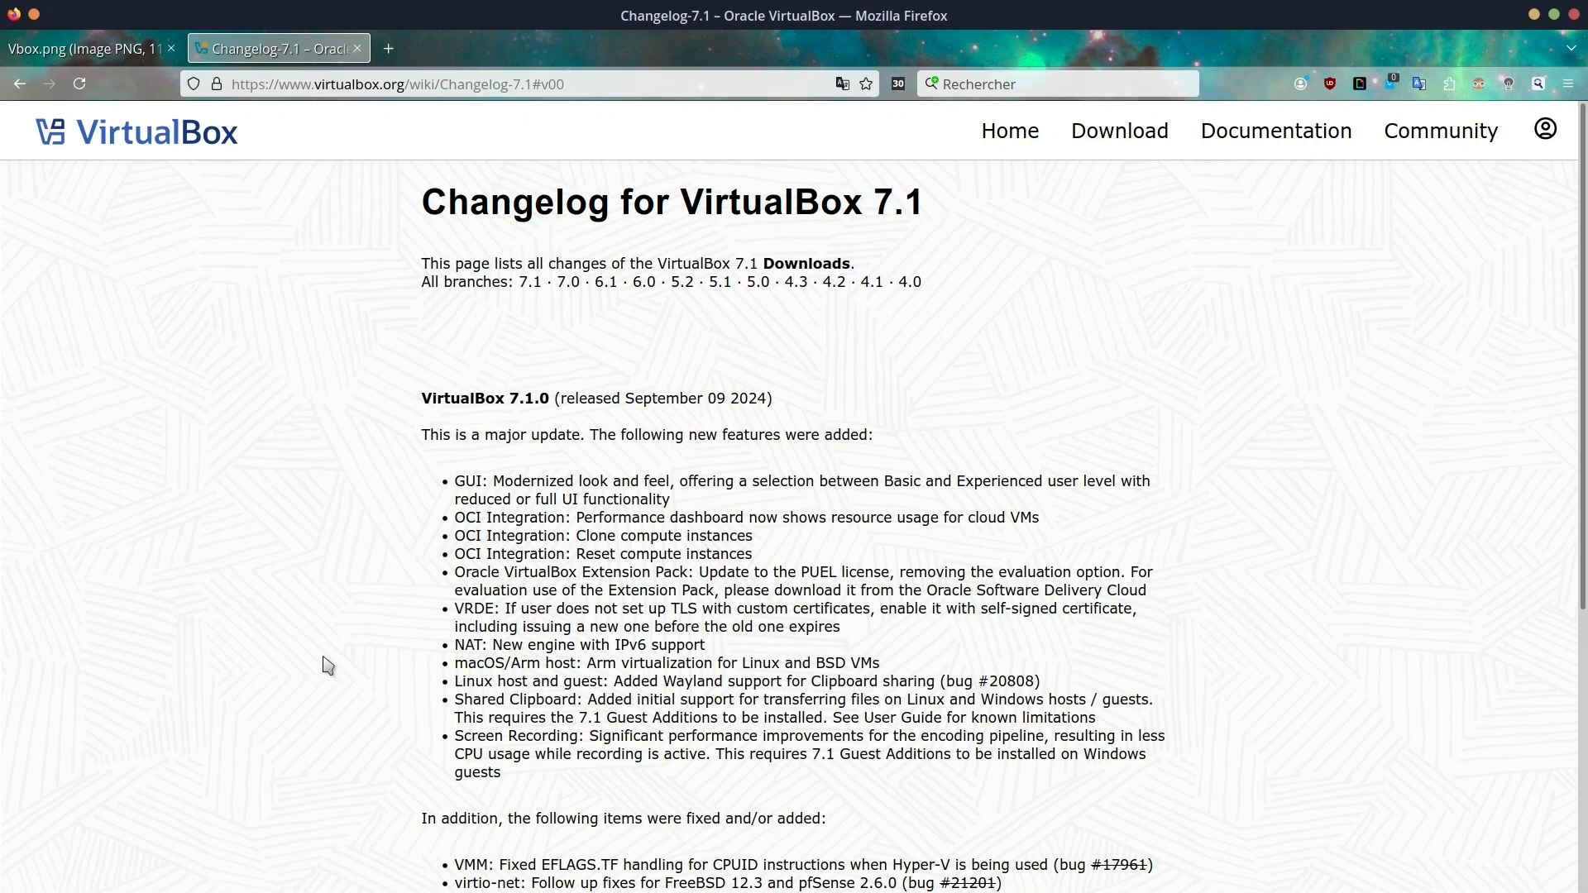
# Read through the new features and fixes in the VirtualBox 7.1 changelog, and minimize the browser.
pyautogui.scroll(-5, 325, 674)
pyautogui.scroll(5, 312, 685)
pyautogui.scroll(-2, 289, 723)
pyautogui.scroll(-2, 285, 742)
pyautogui.scroll(5, 310, 671)
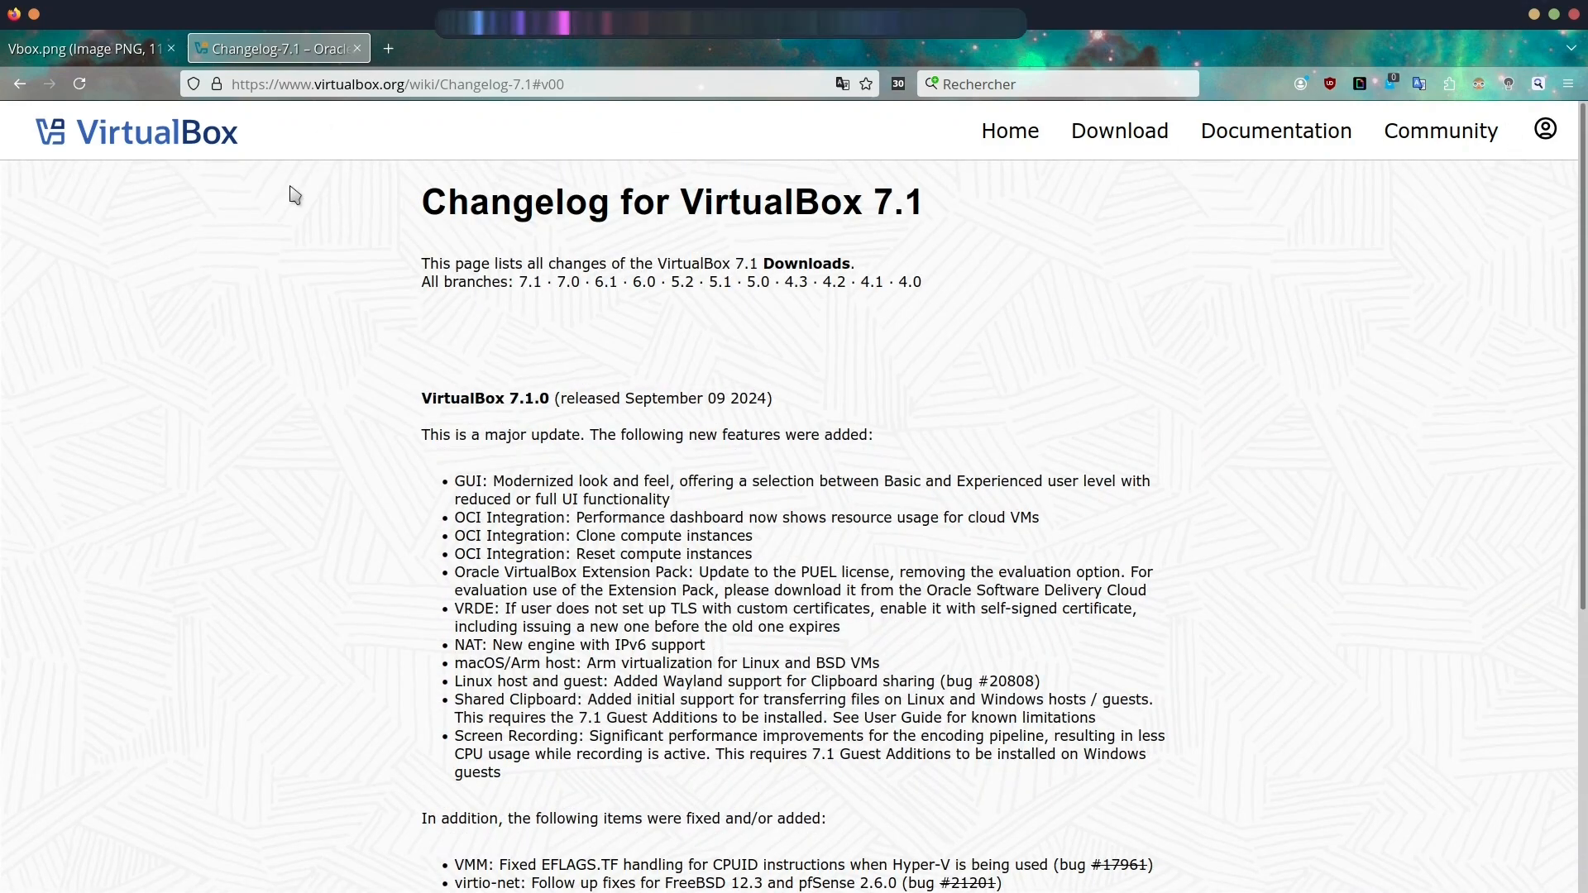
pyautogui.click(1534, 14)
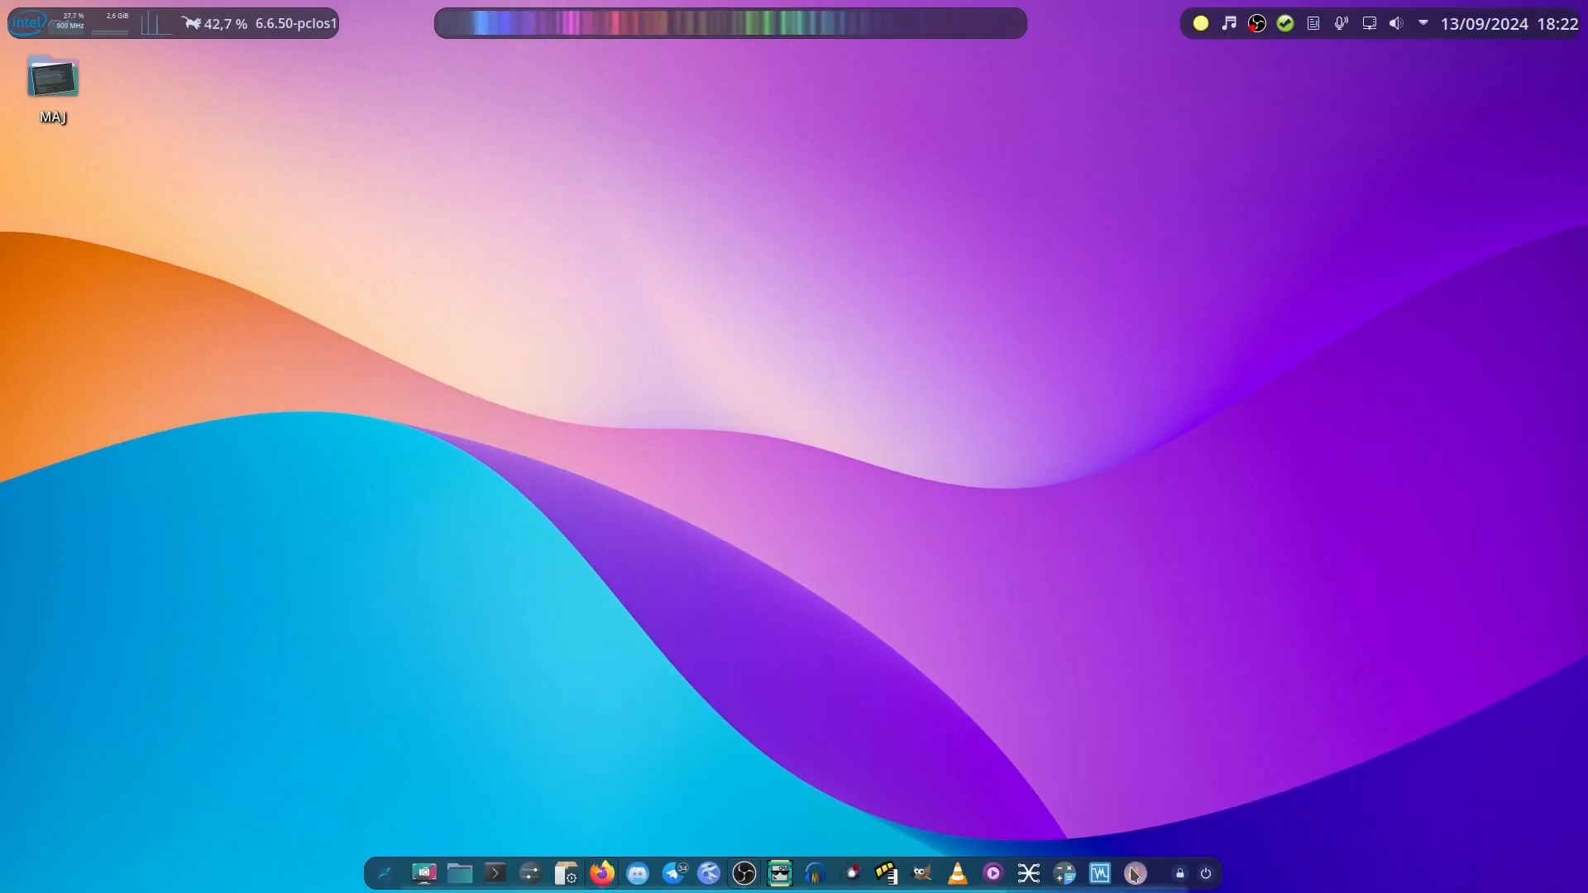
# Launch Oracle VirtualBox, check the installed version in its About information, and close the program.
pyautogui.click(1100, 874)
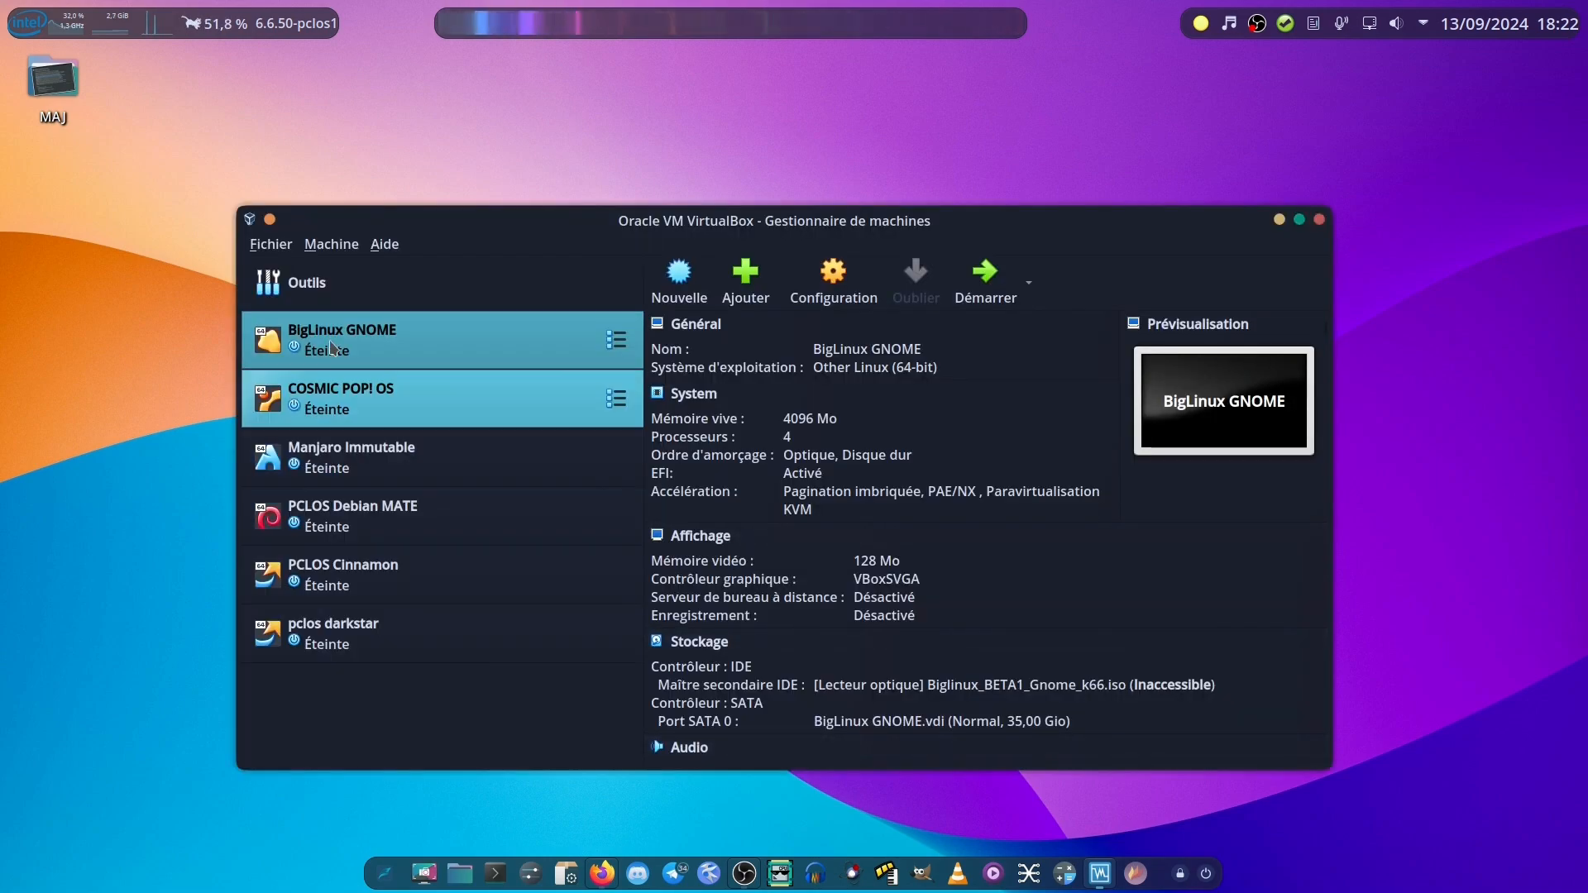
pyautogui.click(384, 244)
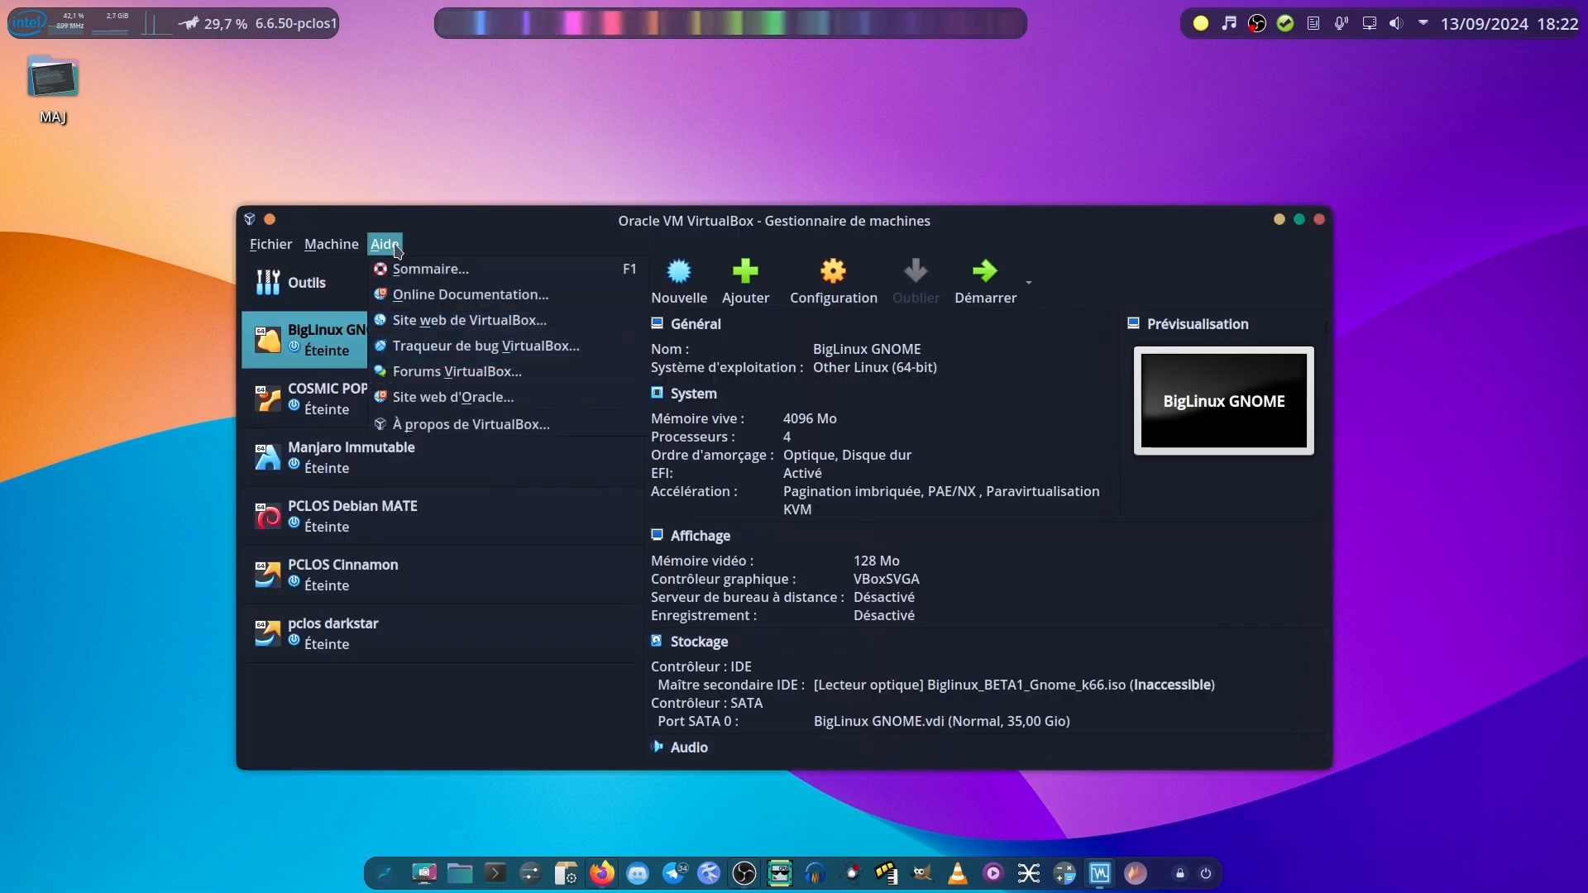
pyautogui.click(497, 430)
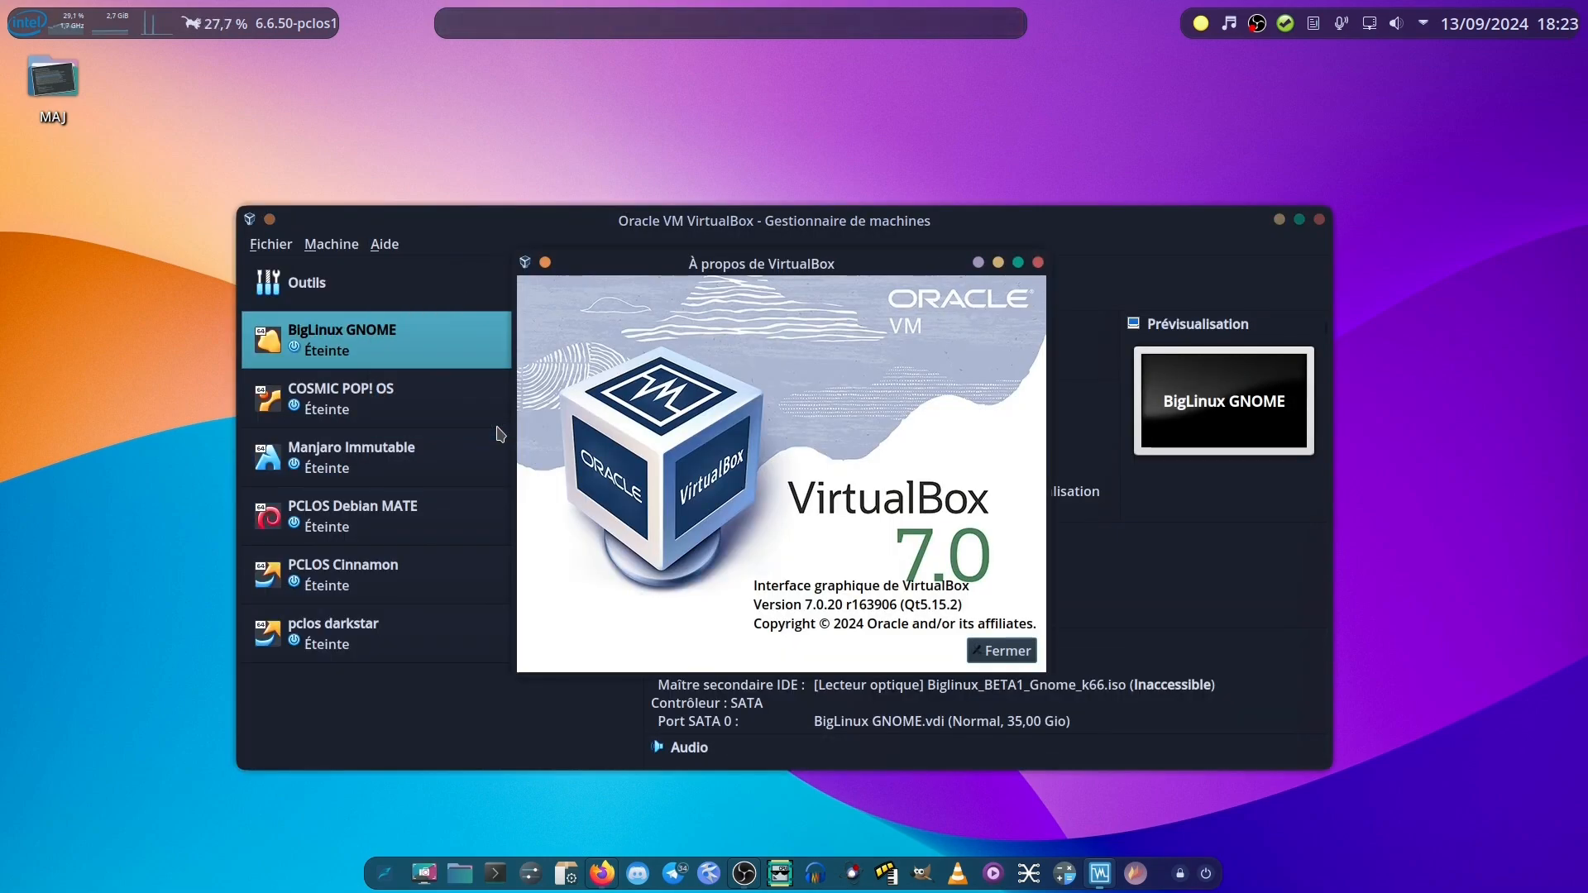
pyautogui.click(999, 654)
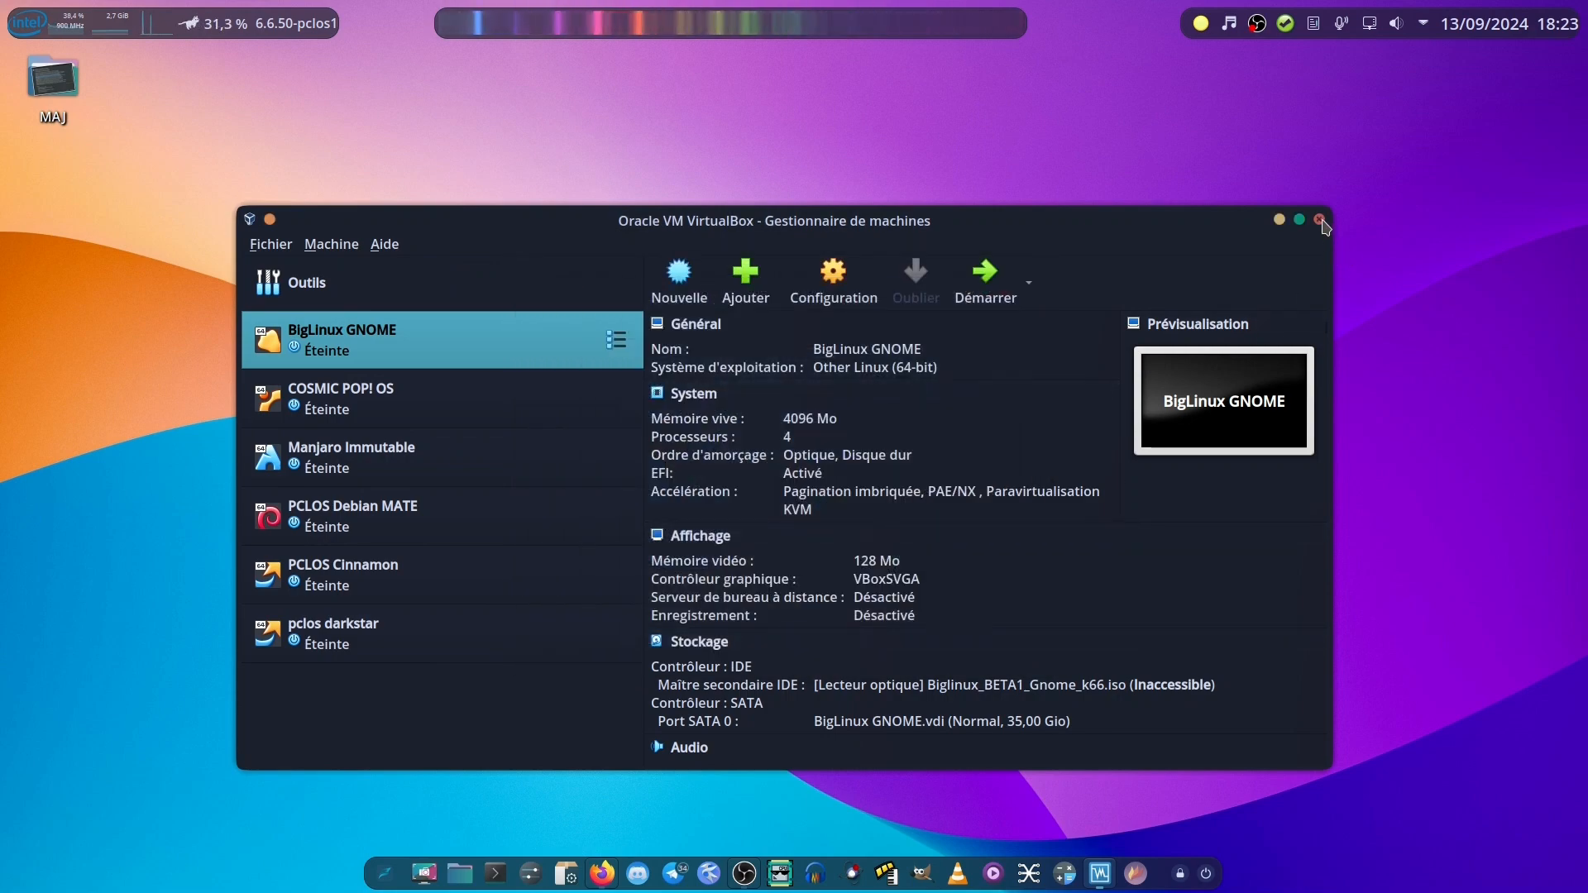
pyautogui.click(1319, 219)
# Launch the VirtualBox Manager installer from the Software Center applications and authenticate with the administrative password.
pyautogui.click(384, 873)
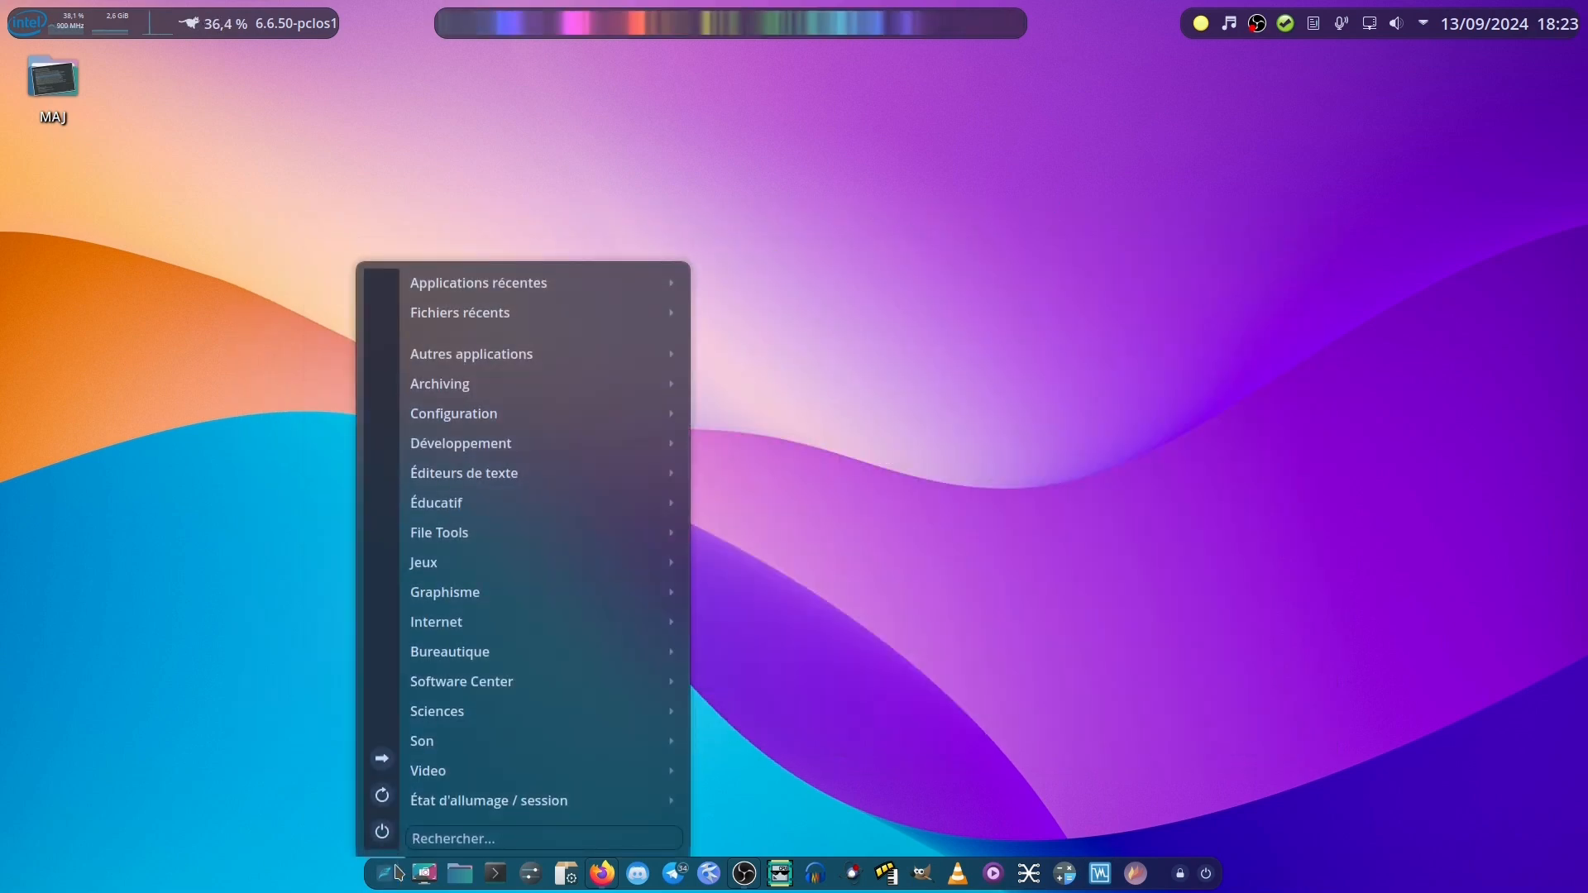
pyautogui.moveTo(461, 691)
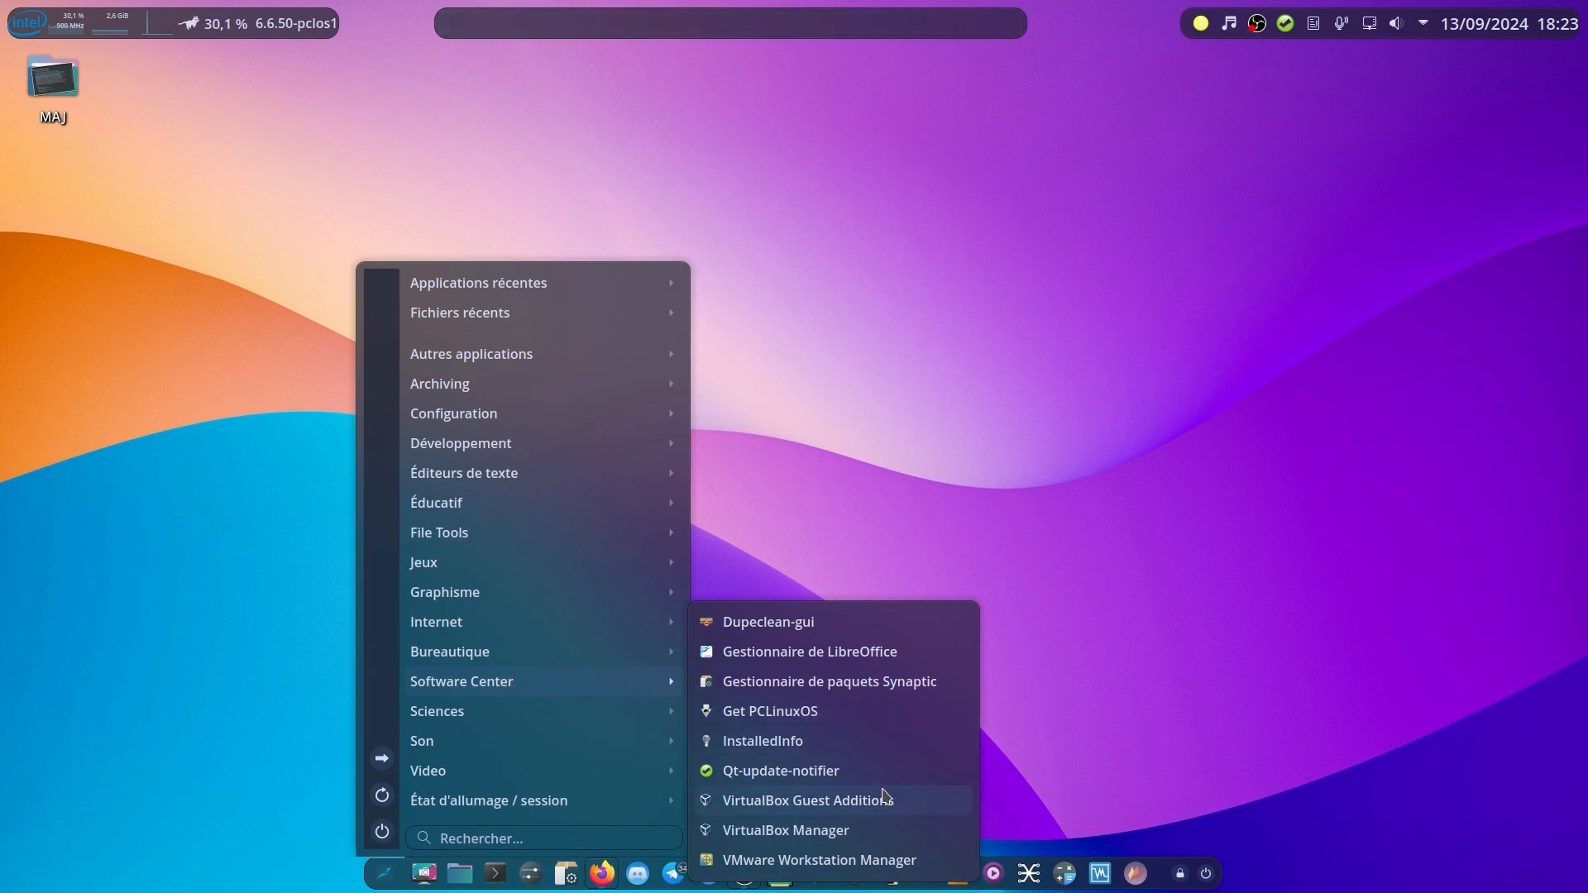
pyautogui.click(866, 834)
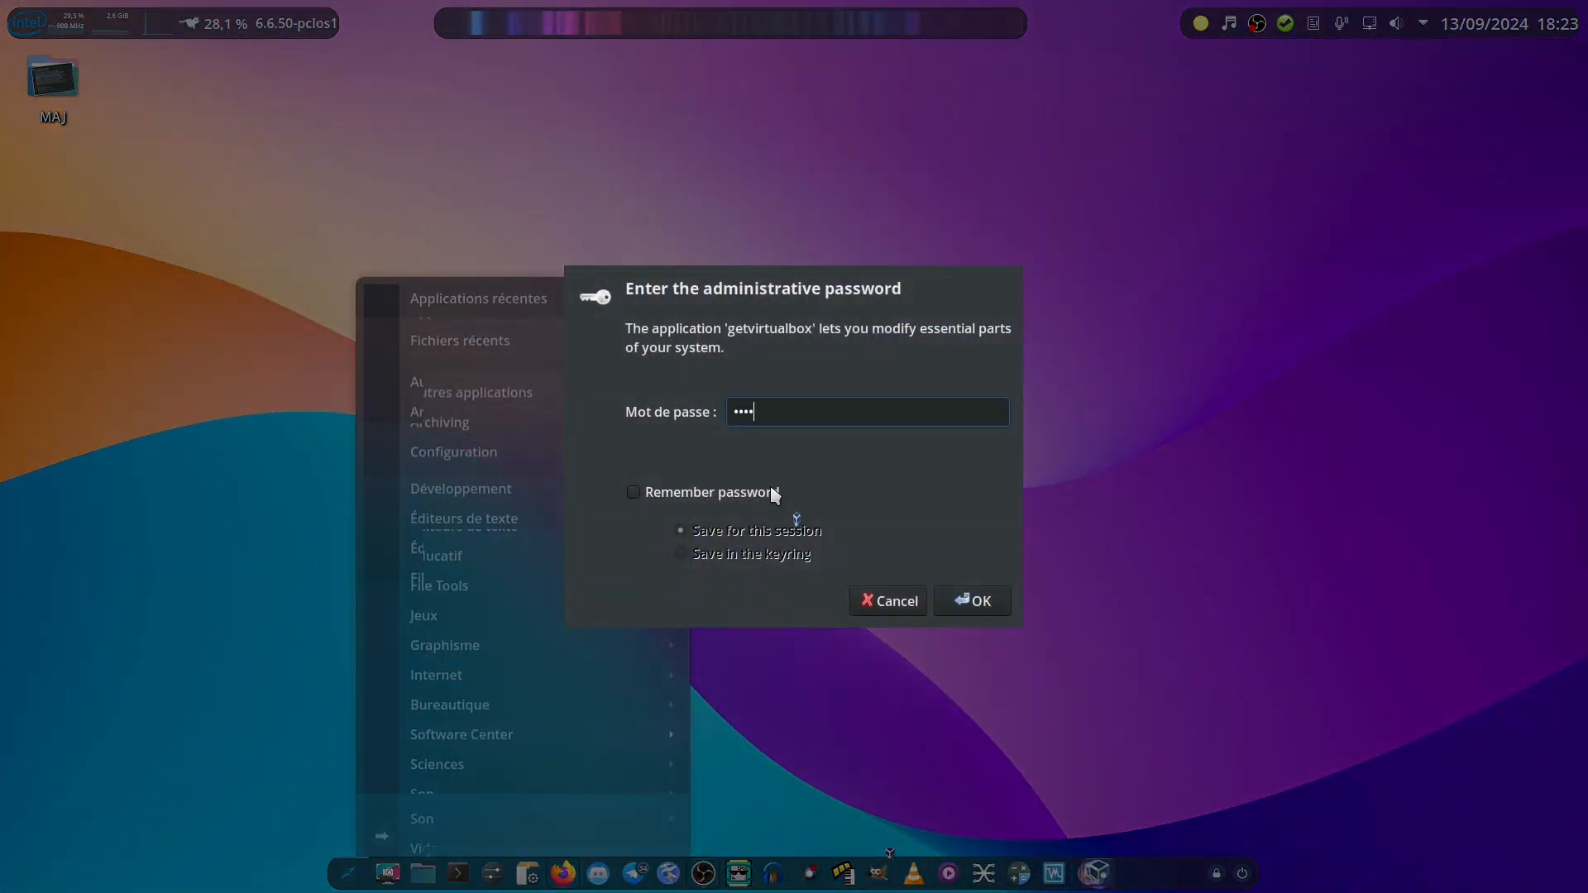
pyautogui.press('Return')
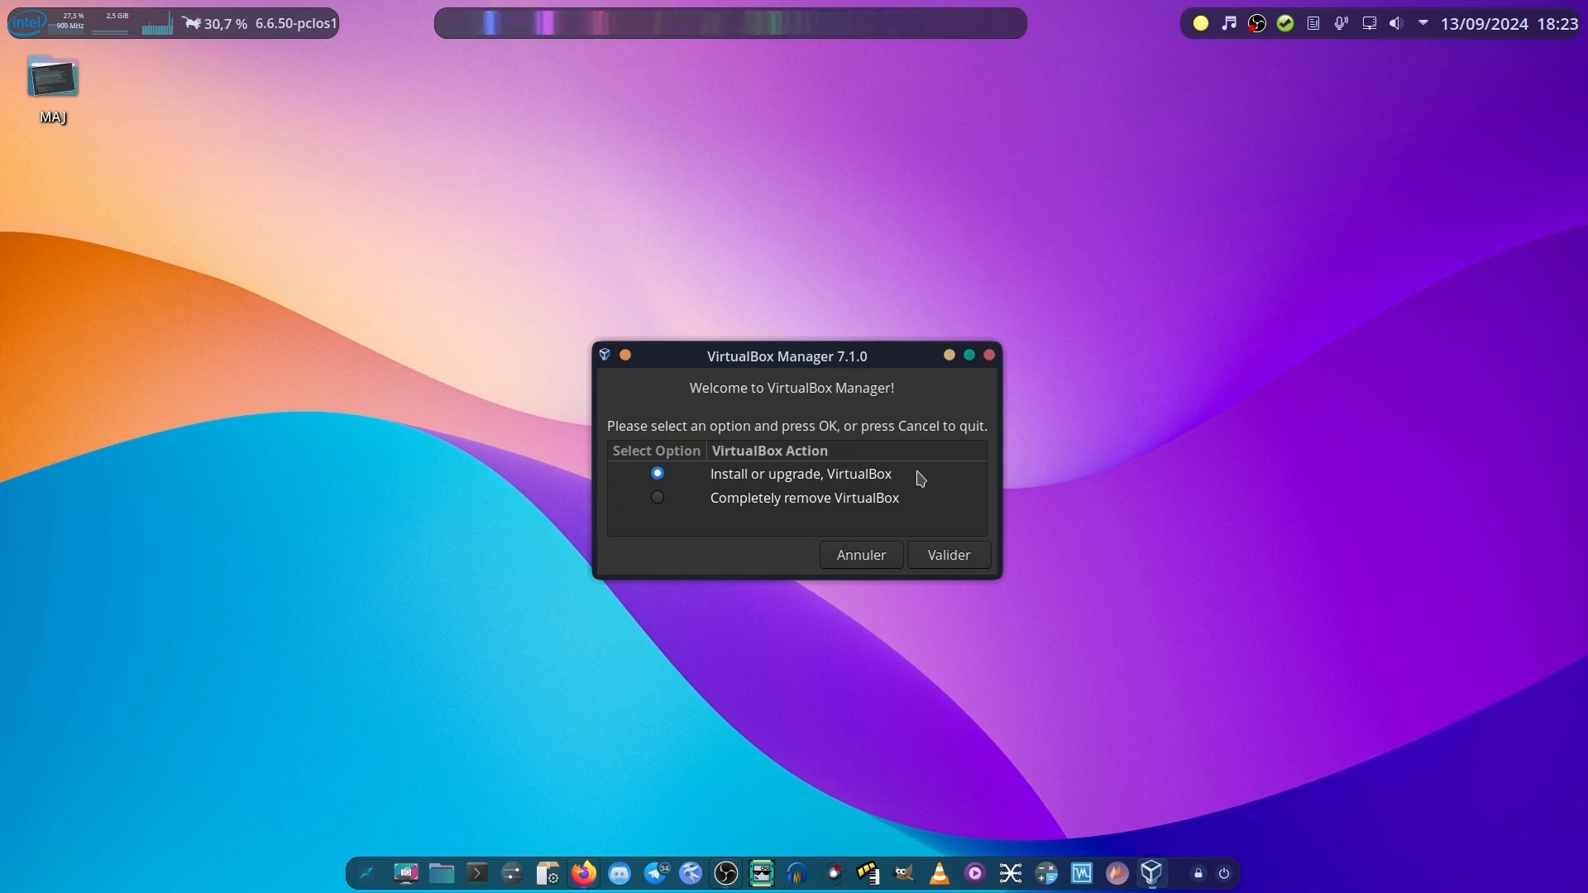
# Install or upgrade VirtualBox from the Virtualbox download server, agreeing to uninstall the previous version.
pyautogui.click(951, 557)
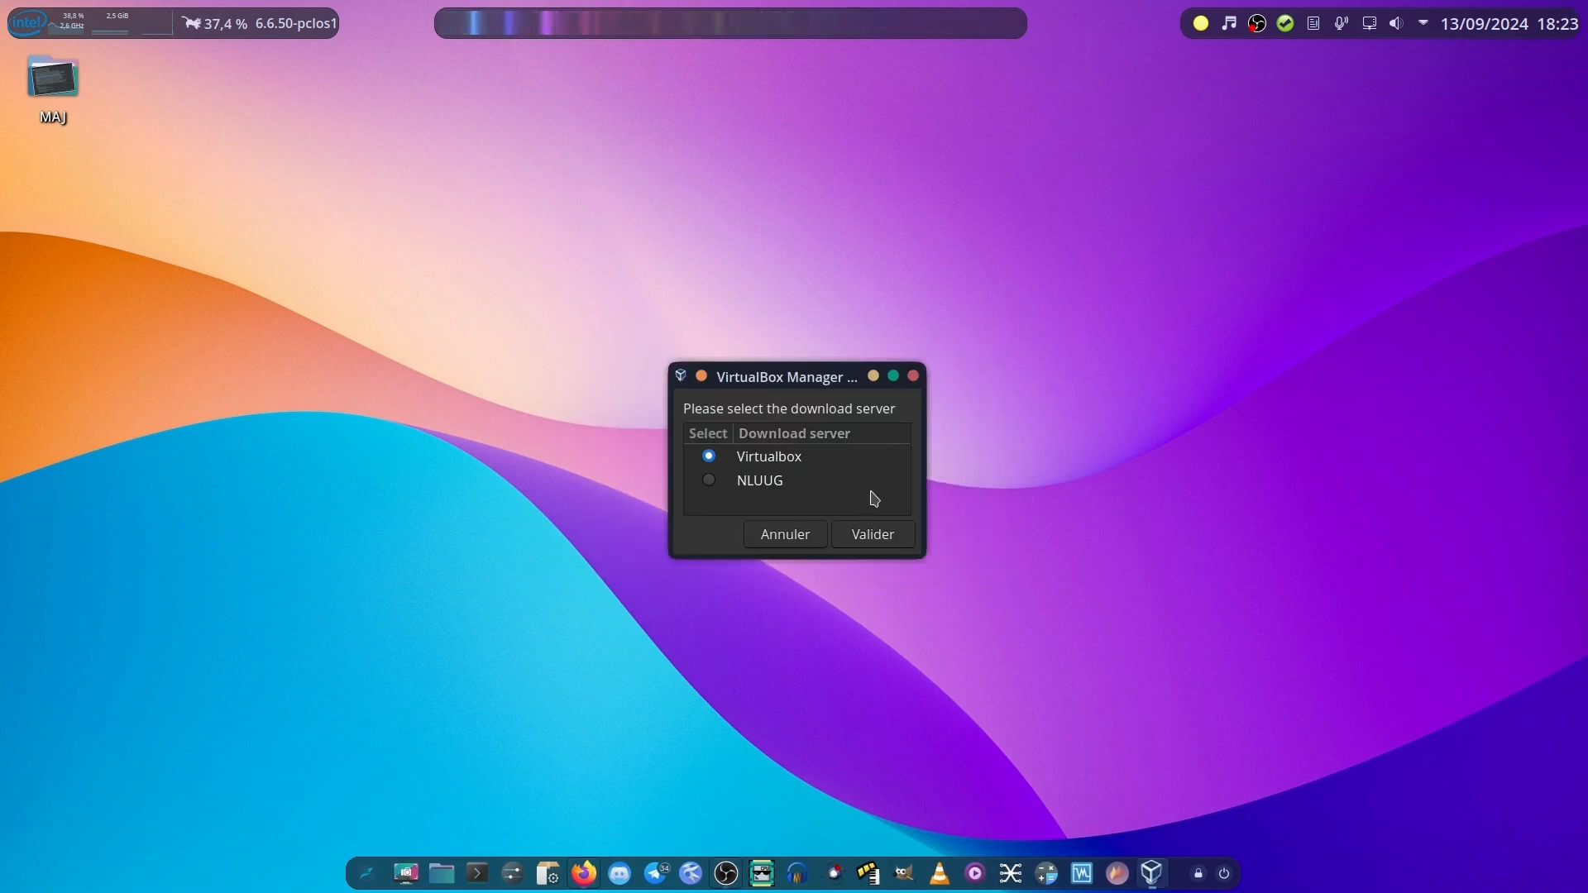
pyautogui.click(880, 550)
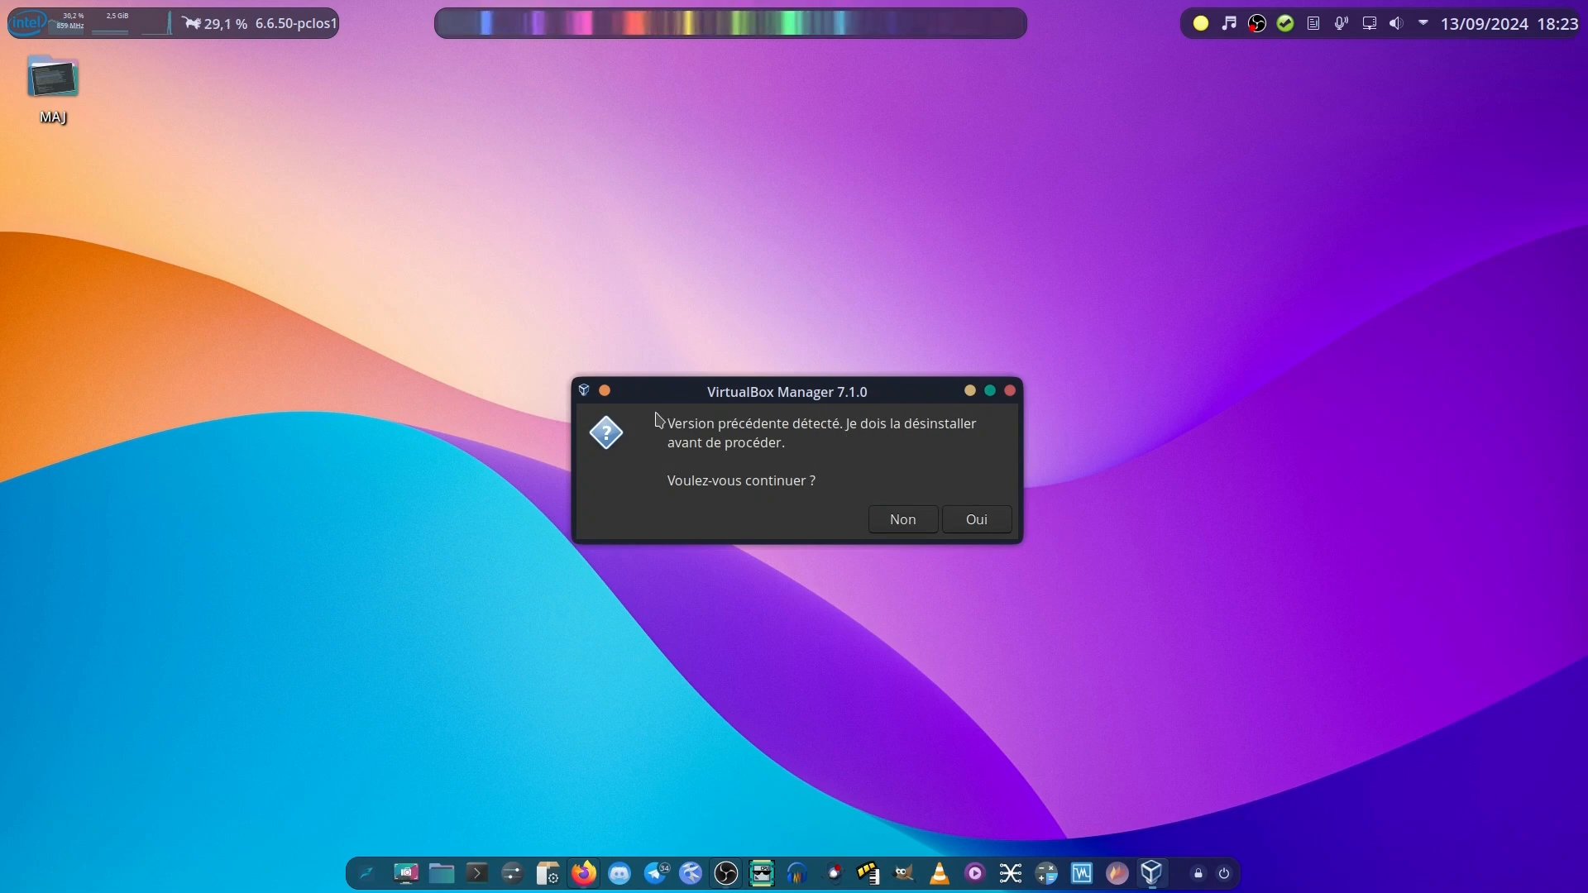
pyautogui.click(979, 521)
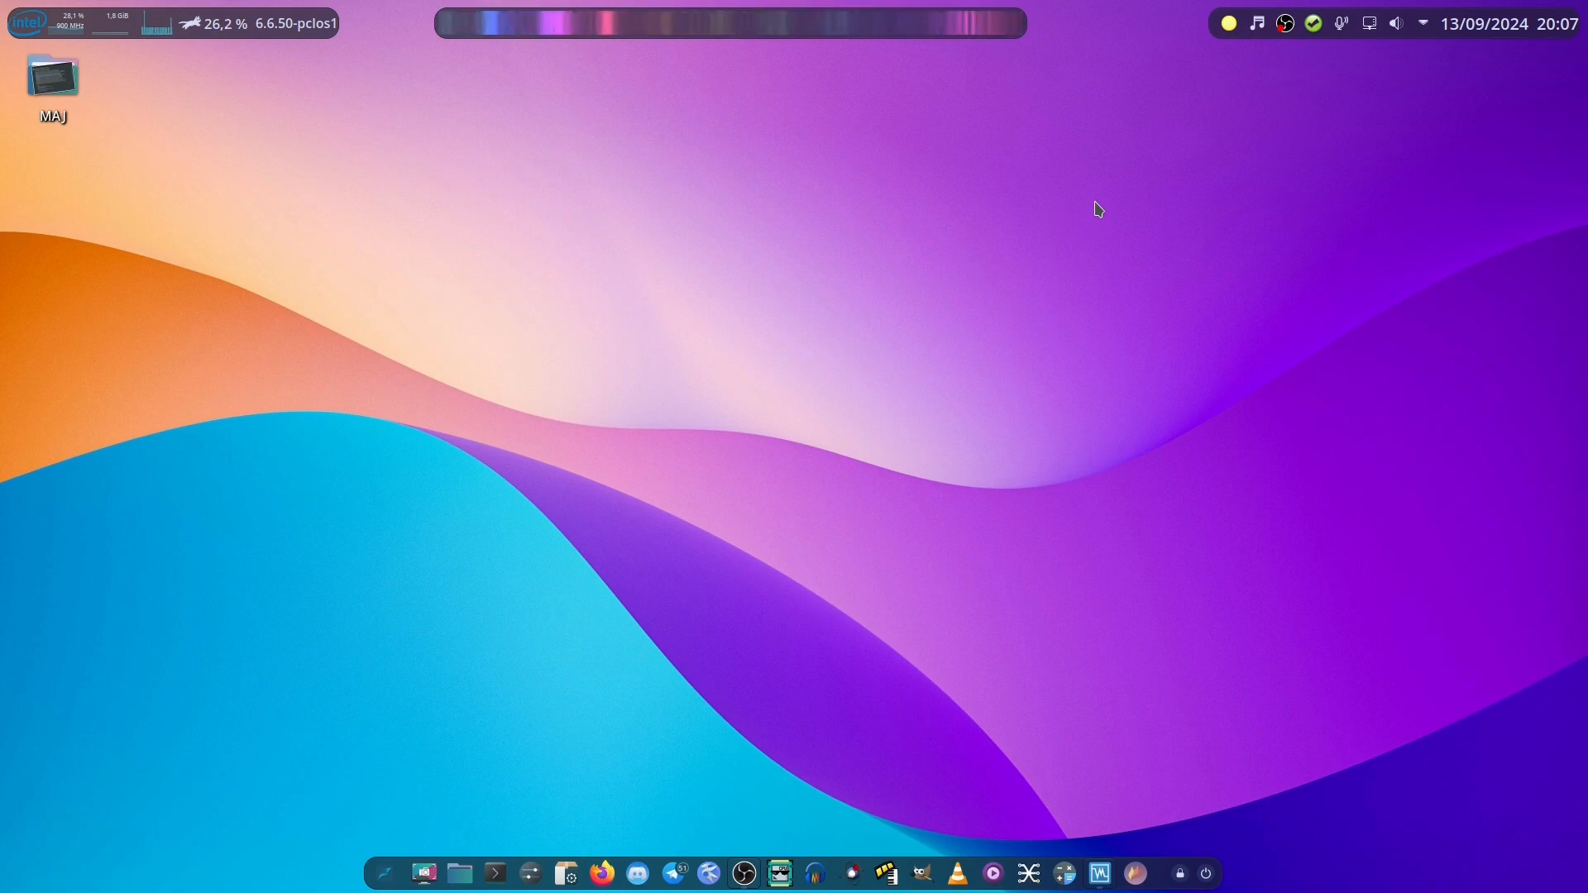
# Launch the upgraded Oracle VirtualBox and check its version in the About information.
pyautogui.click(1065, 873)
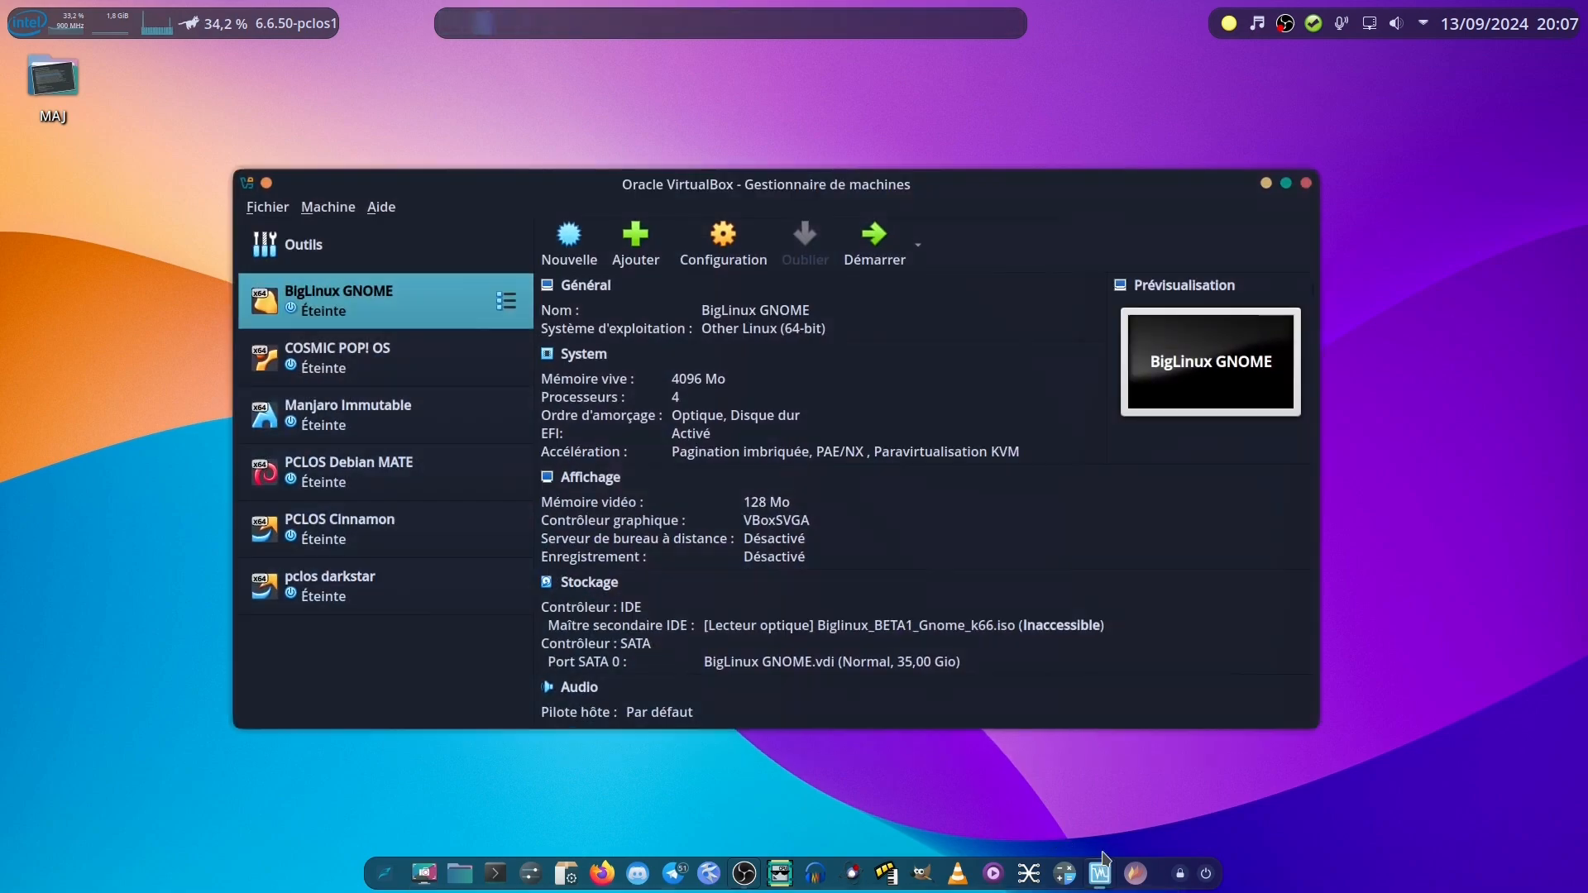
pyautogui.click(381, 208)
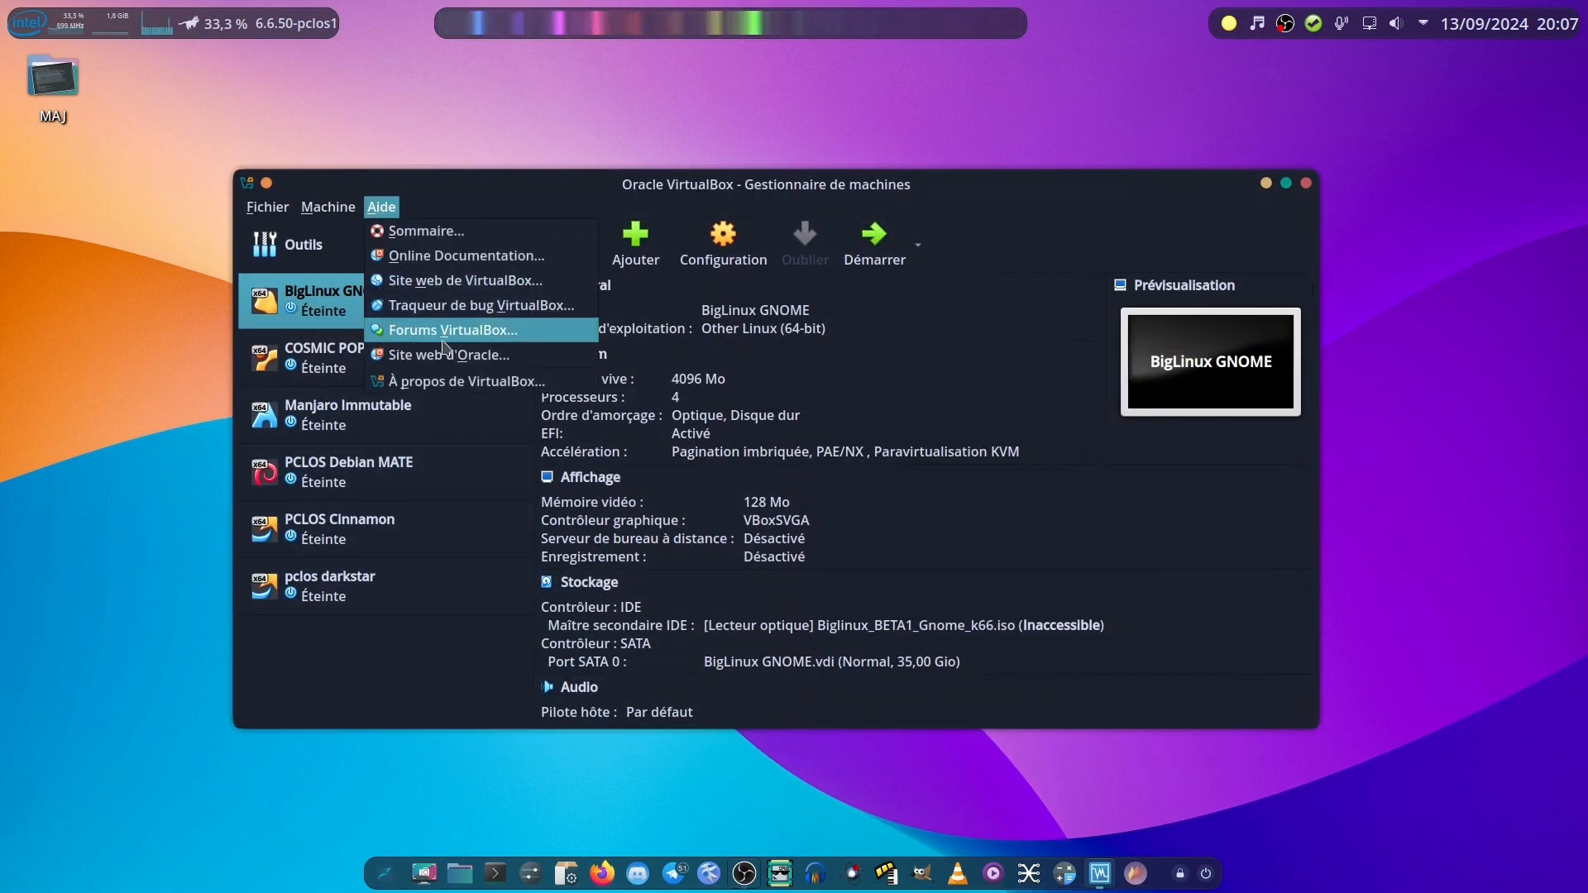
pyautogui.click(462, 385)
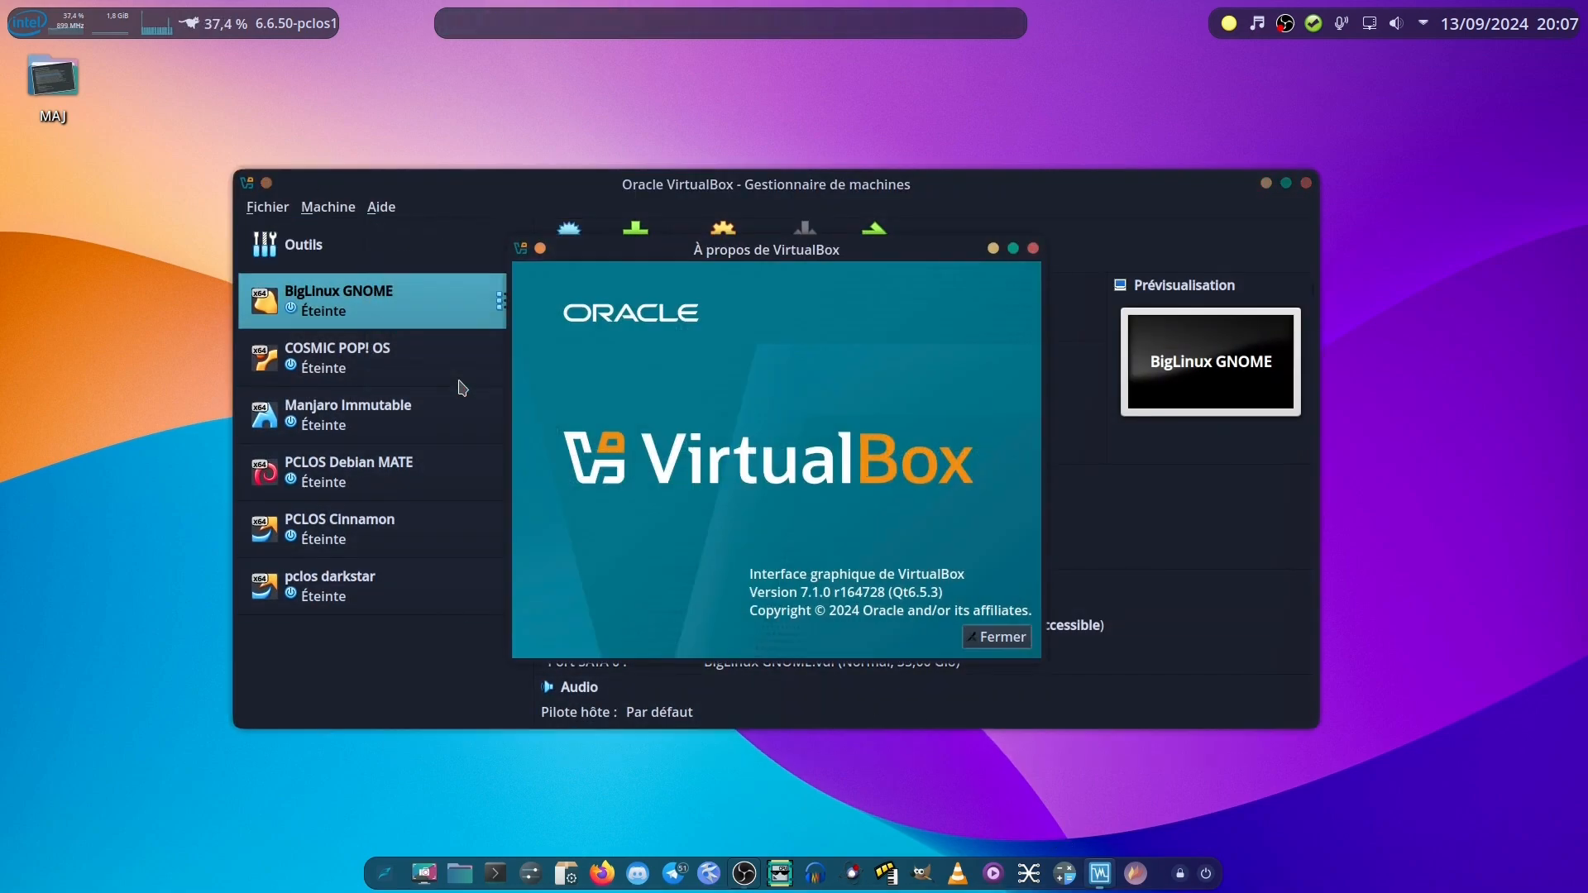
pyautogui.click(997, 637)
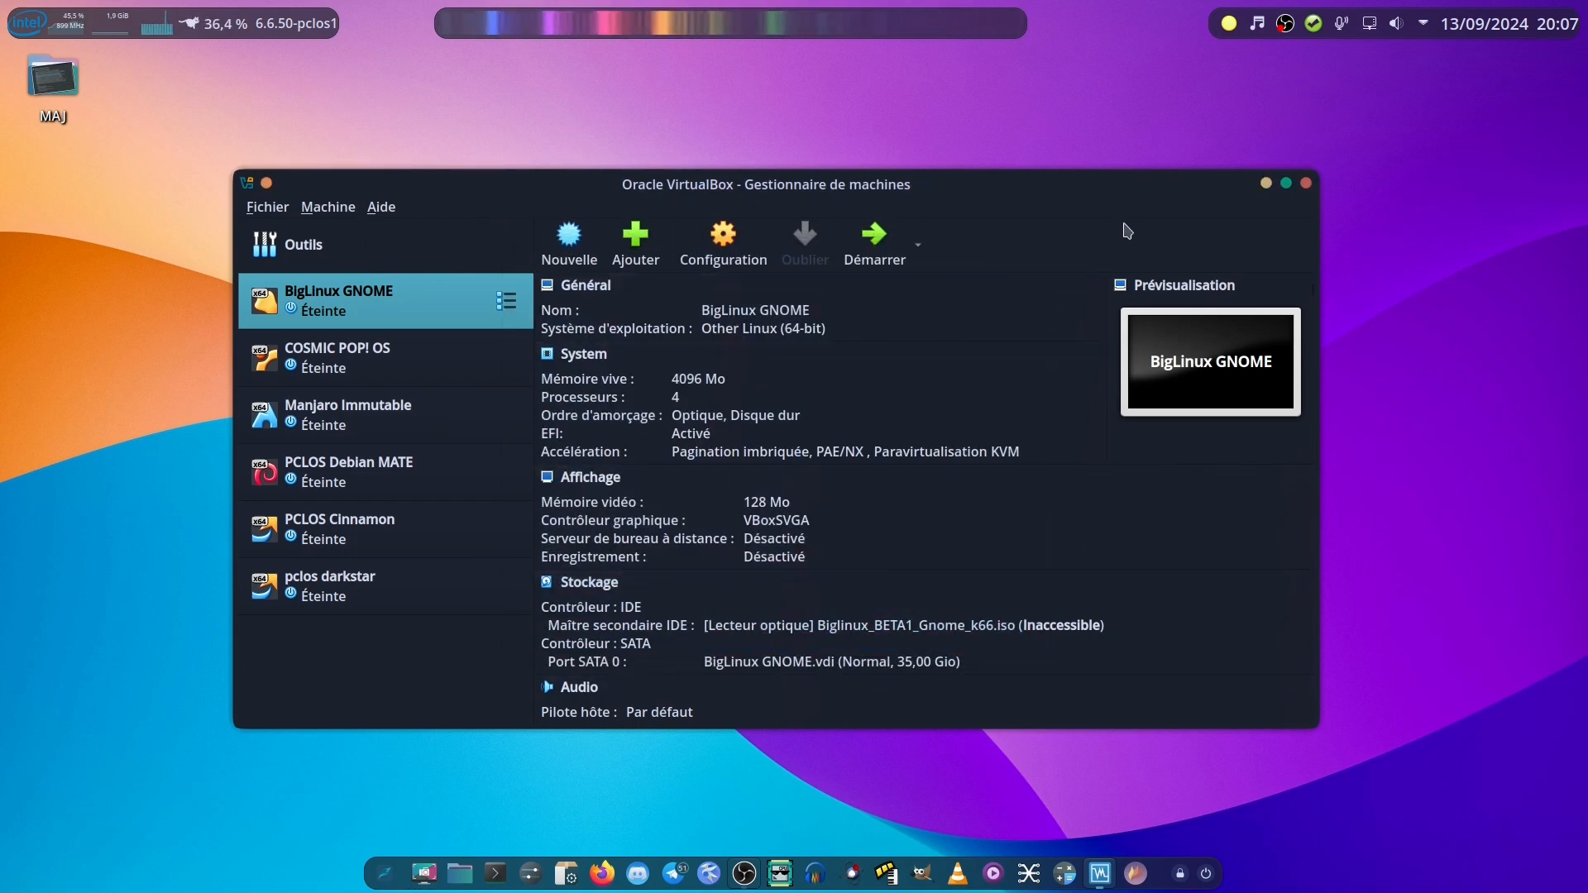
# Start creating a new virtual machine named linux, keeping Linux as its operating system type.
pyautogui.click(562, 246)
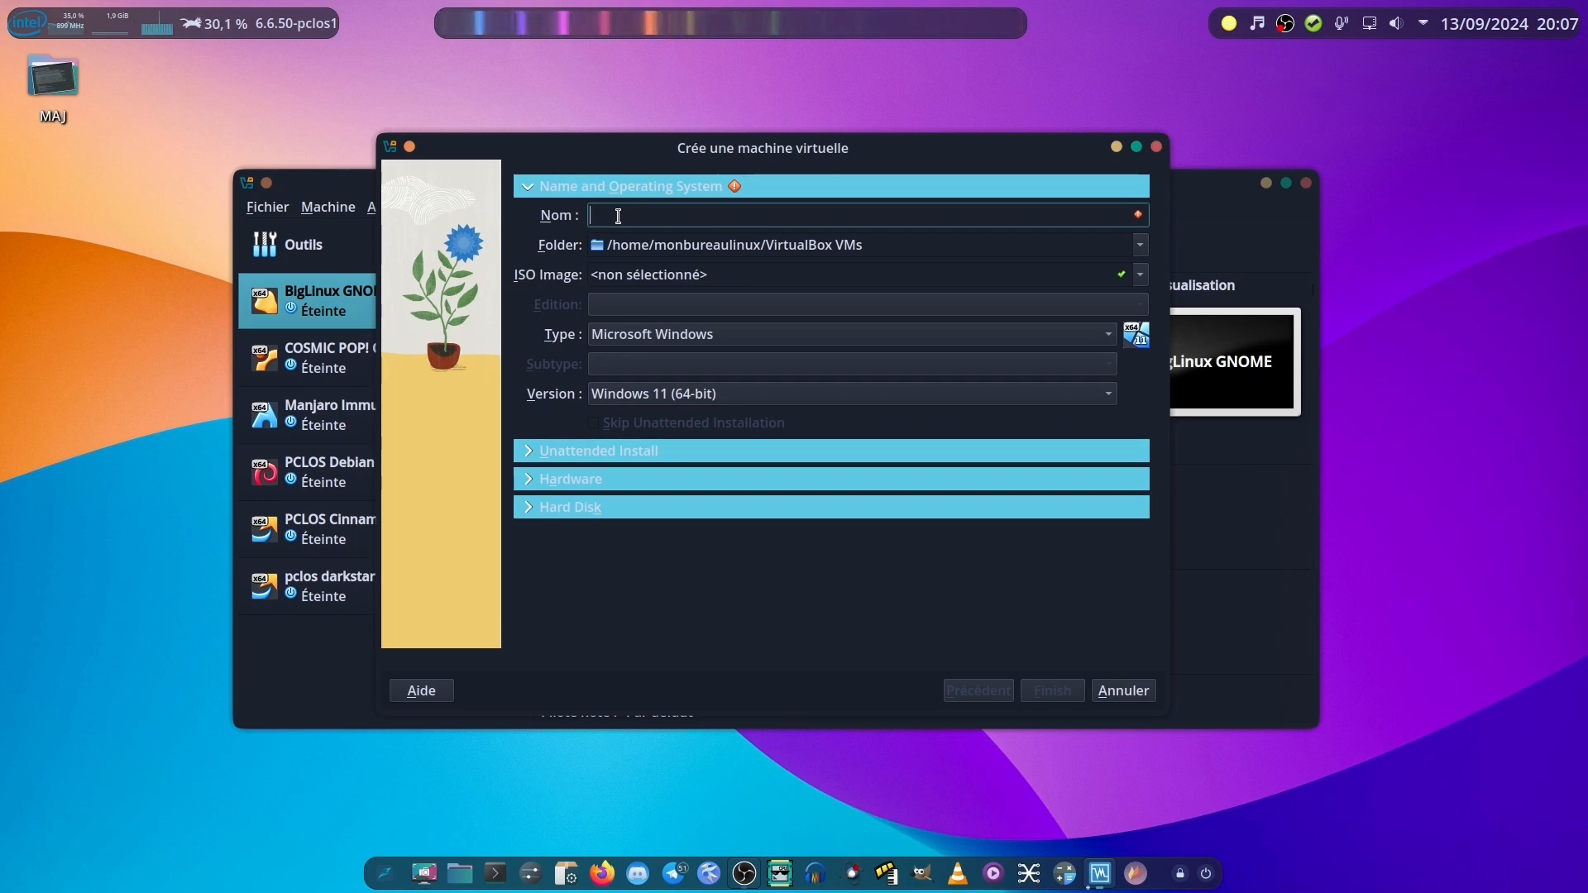
pyautogui.write('linux')
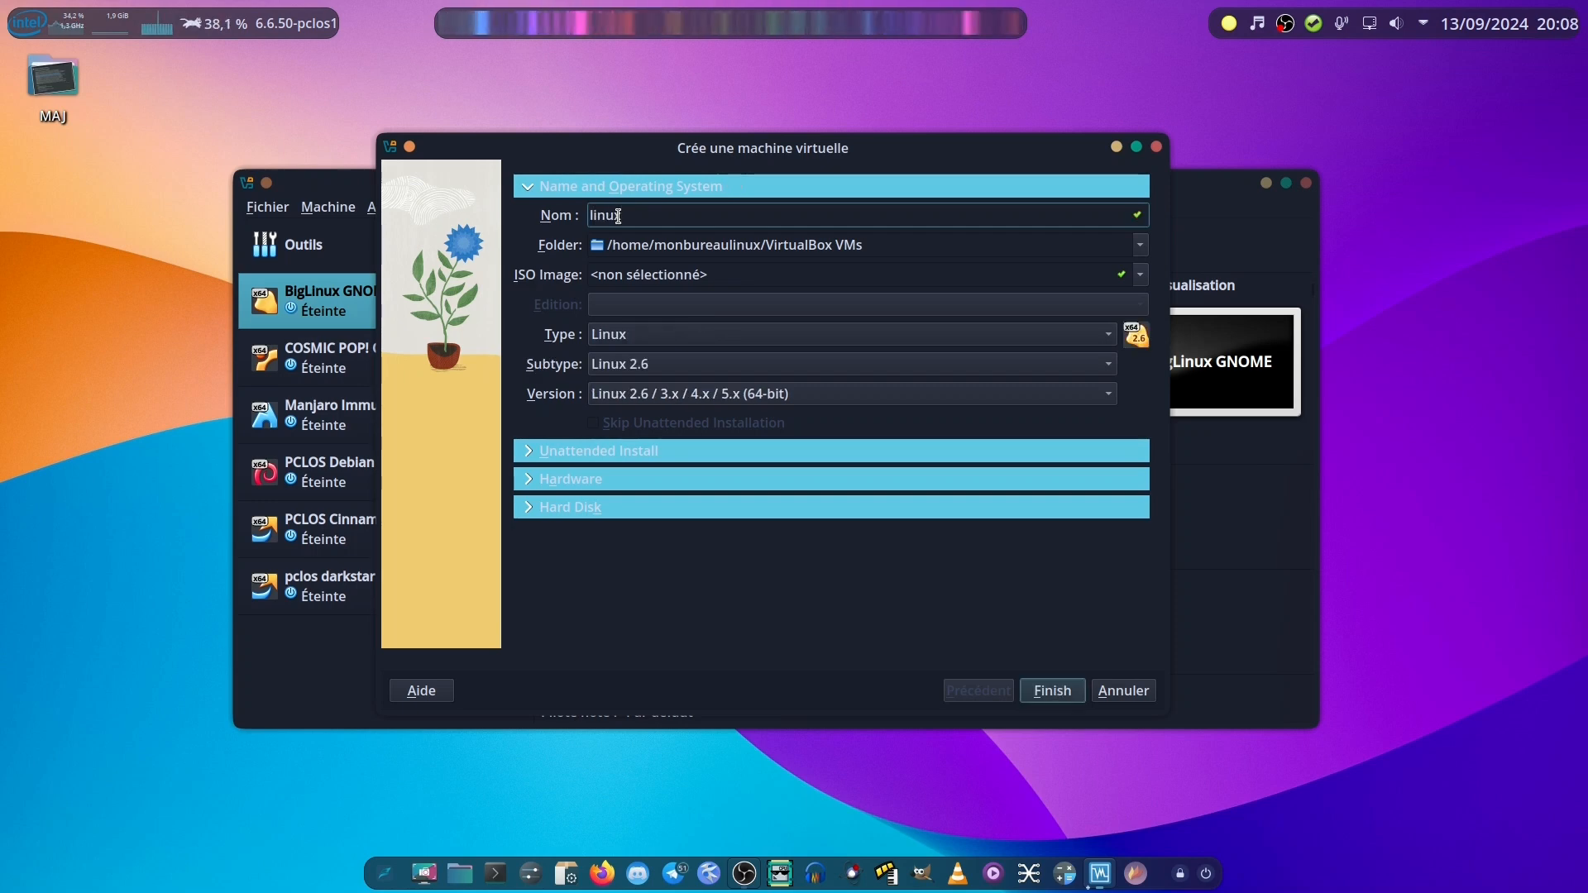
pyautogui.click(671, 340)
pyautogui.click(671, 348)
# Set the machine's subtype to ArchLinux and its version to Arch Linux (32-bit).
pyautogui.click(691, 364)
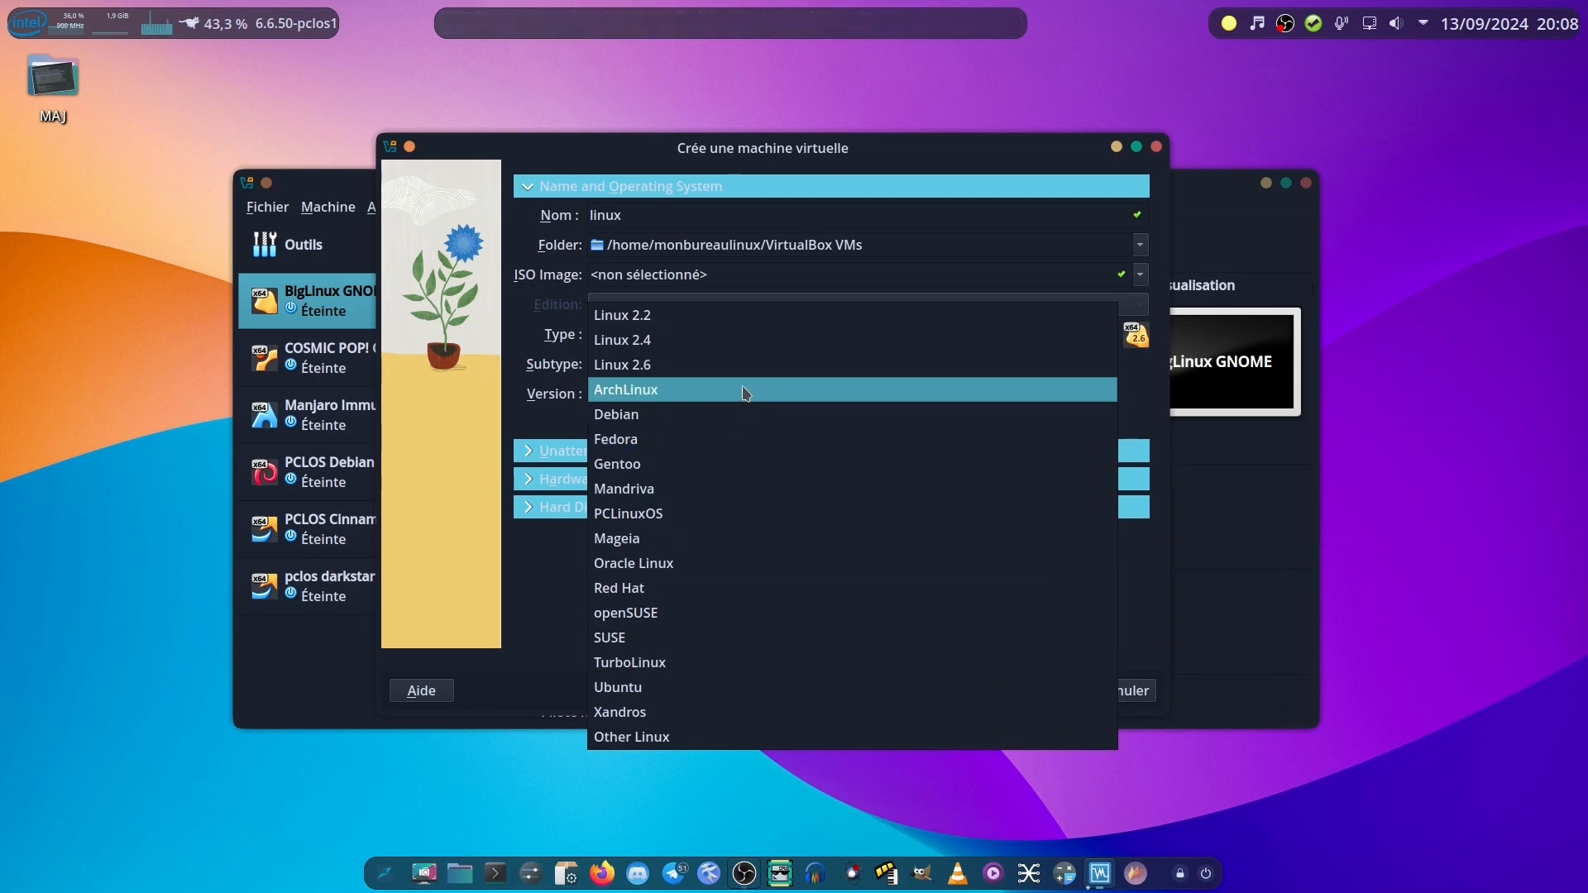
pyautogui.click(657, 390)
pyautogui.click(695, 396)
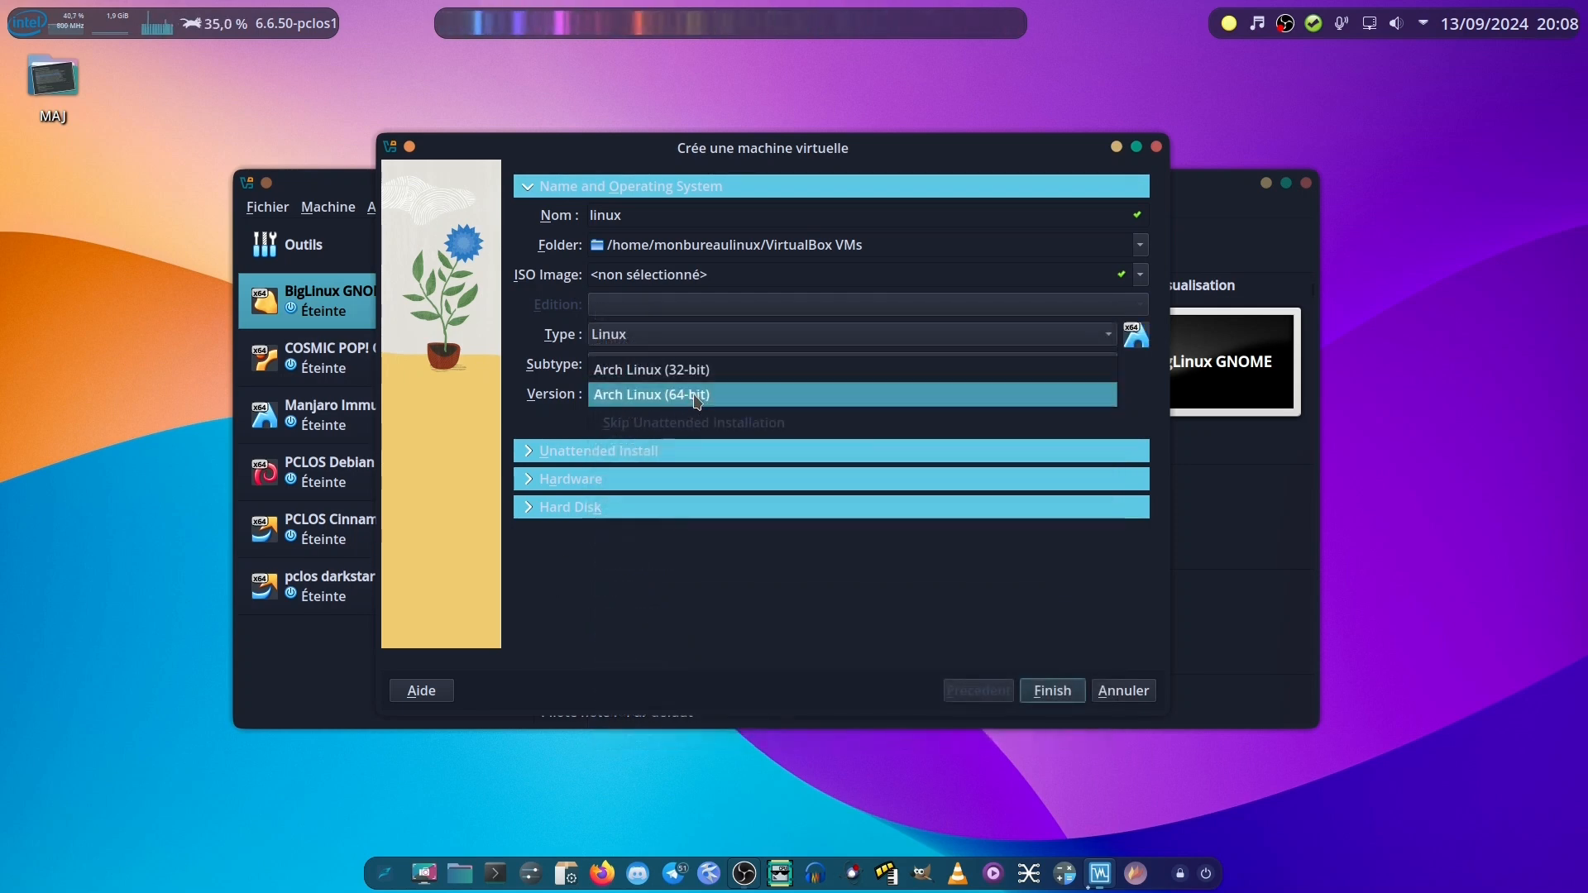
pyautogui.press('Up')
pyautogui.press('Return')
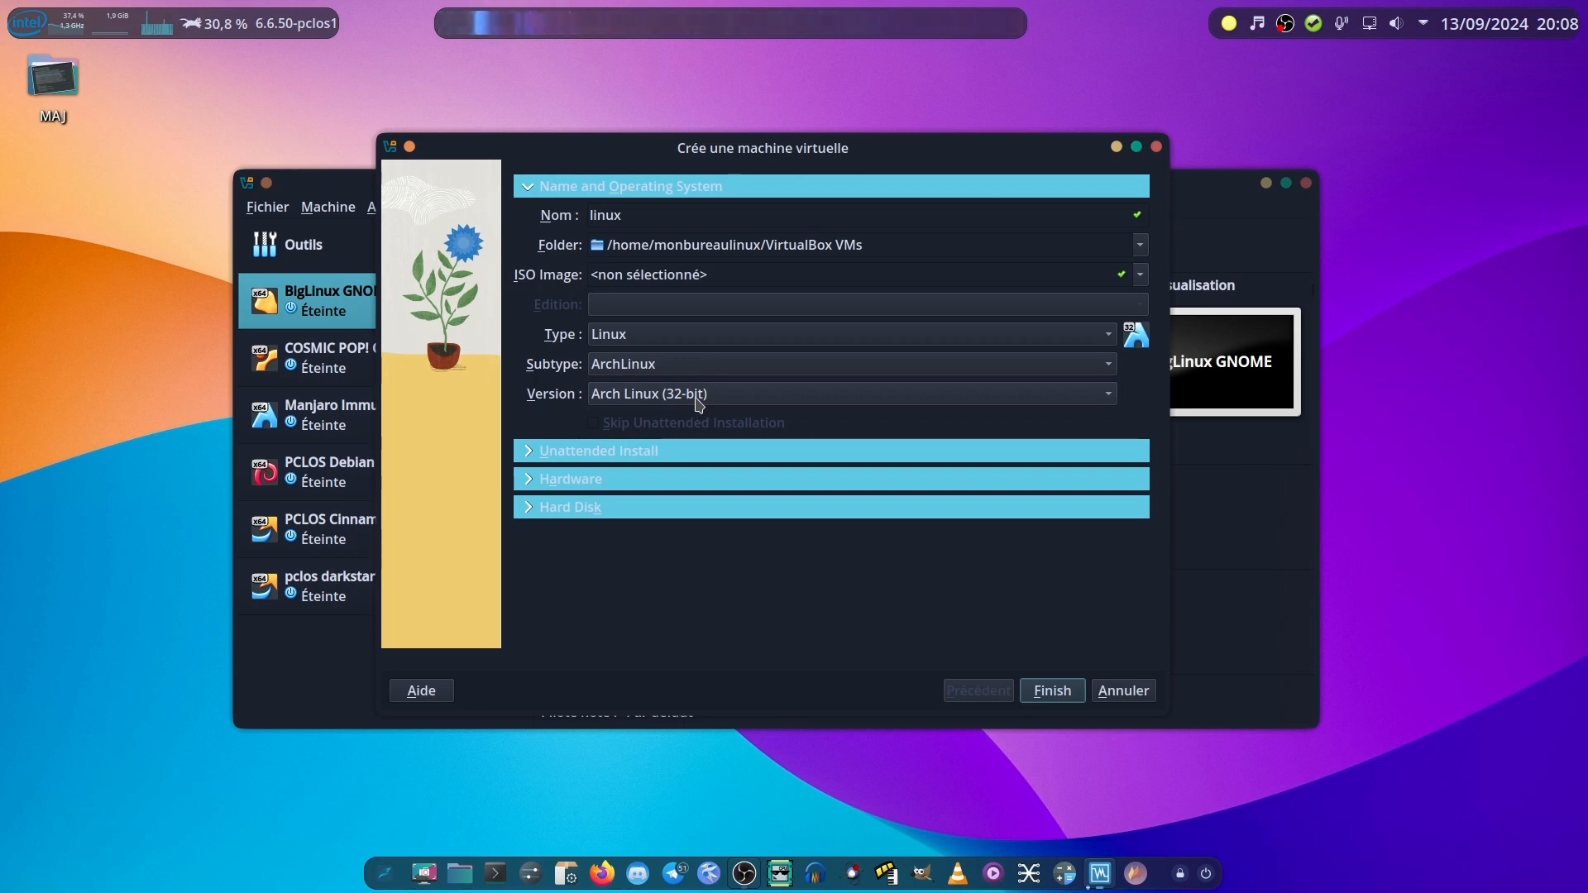
# Set the machine's subtype to Ubuntu and browse the available Ubuntu versions, keeping Ubuntu (64-bit).
pyautogui.click(695, 365)
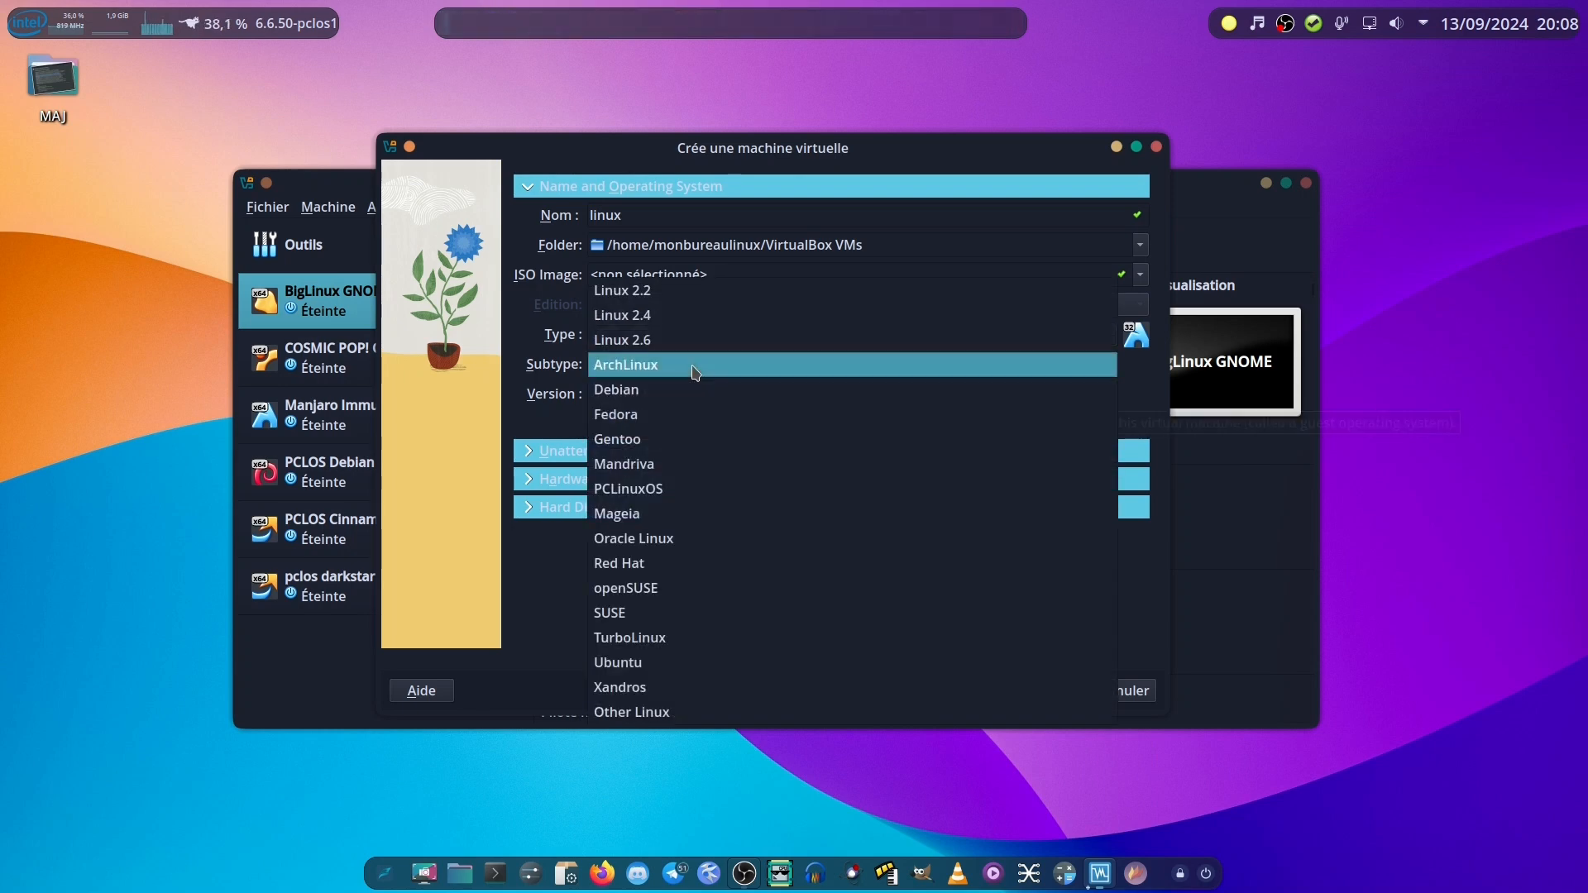
pyautogui.click(697, 667)
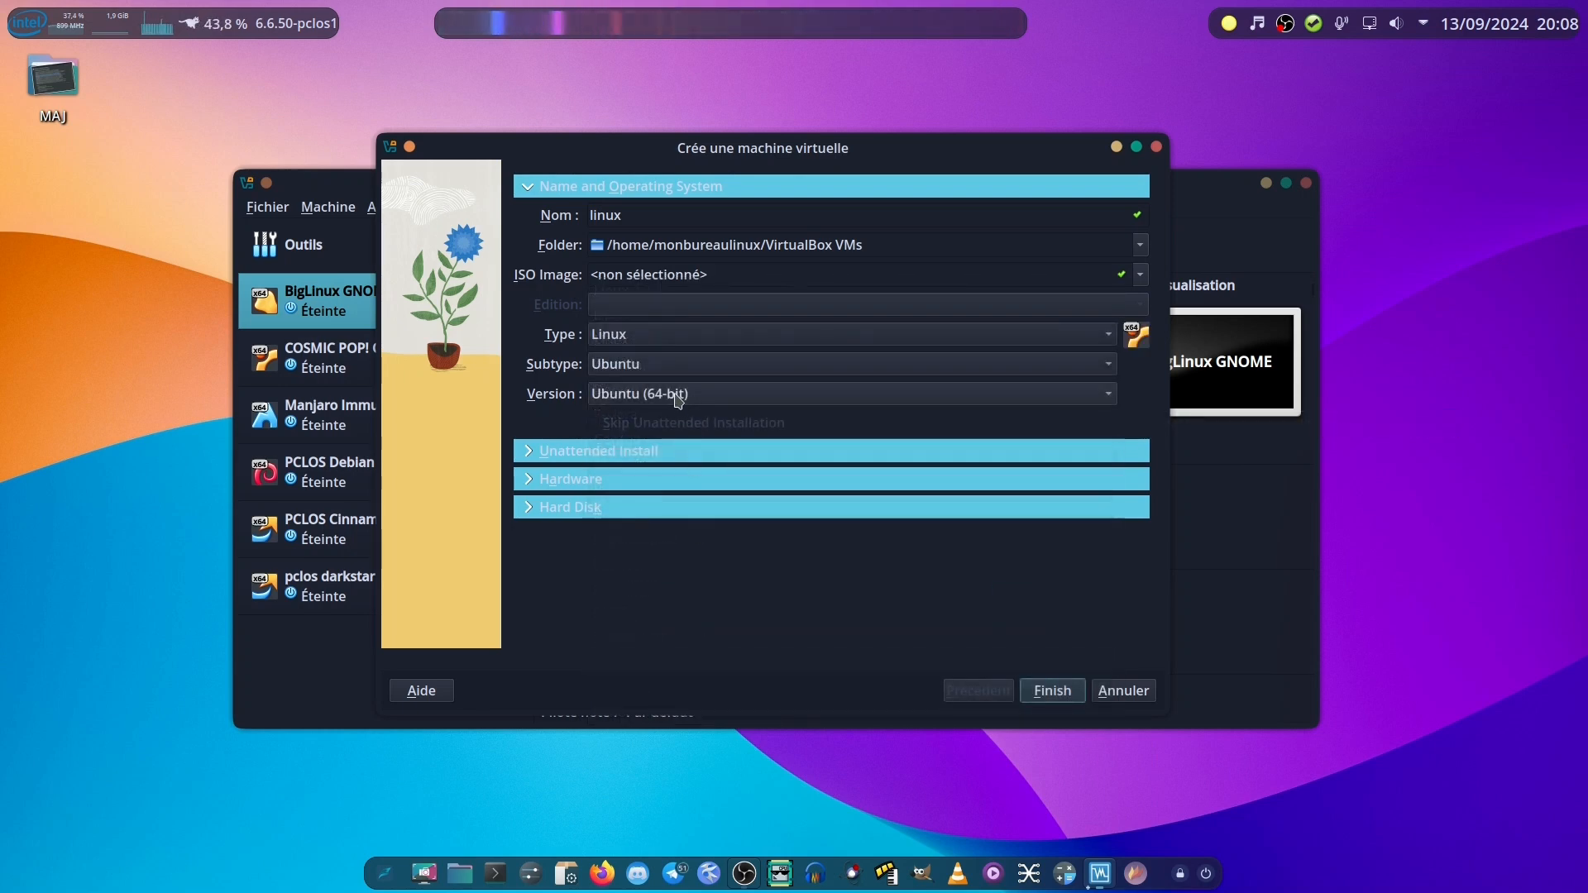
pyautogui.click(678, 395)
pyautogui.scroll(-3, 951, 546)
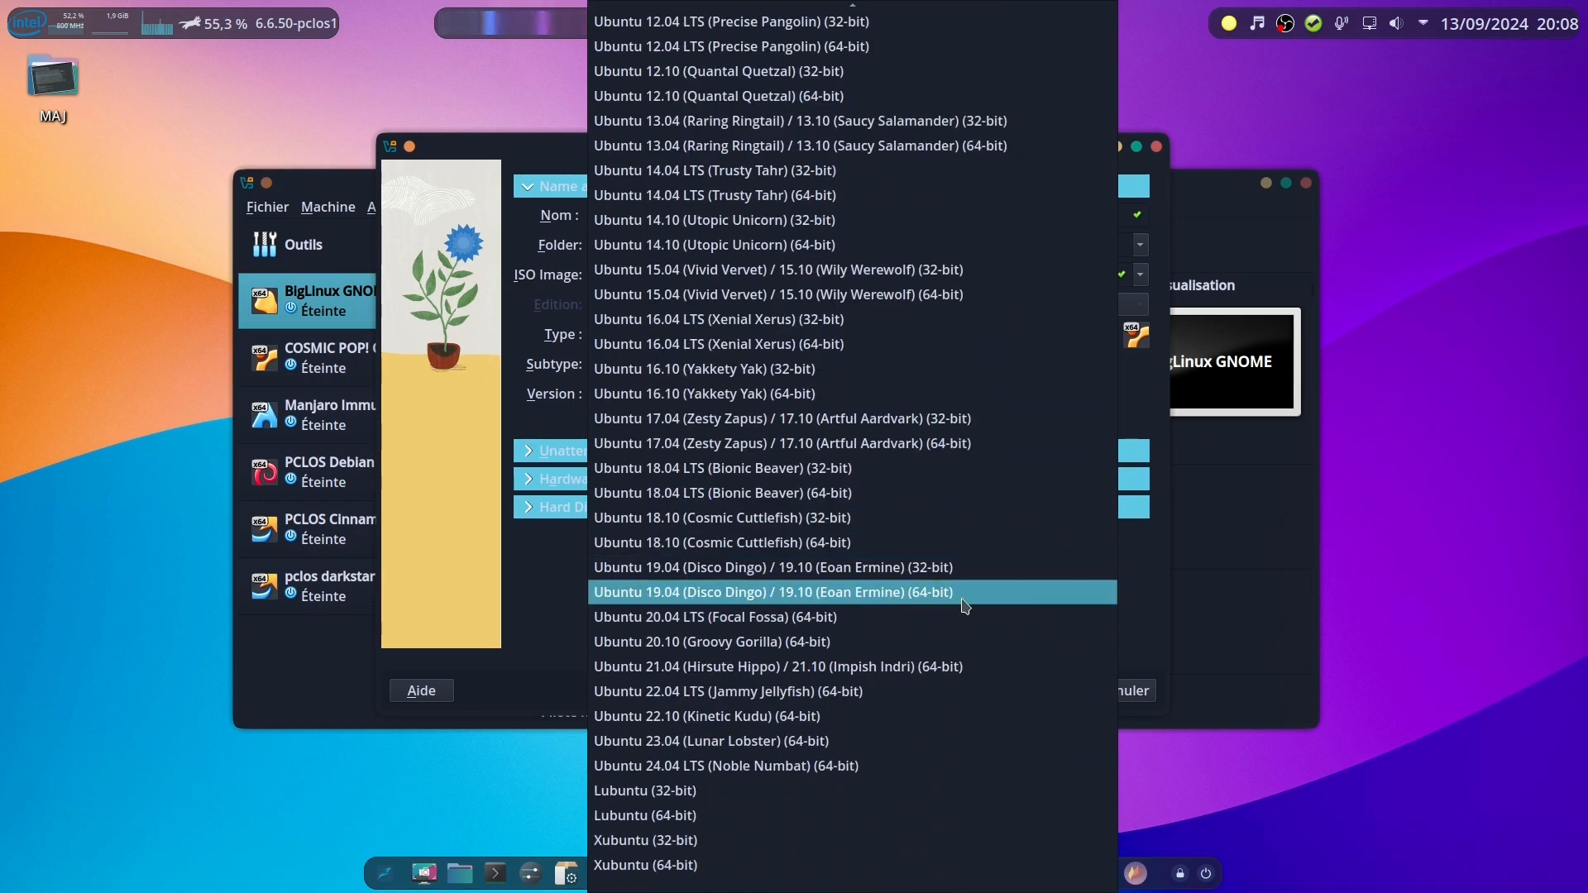
pyautogui.click(579, 576)
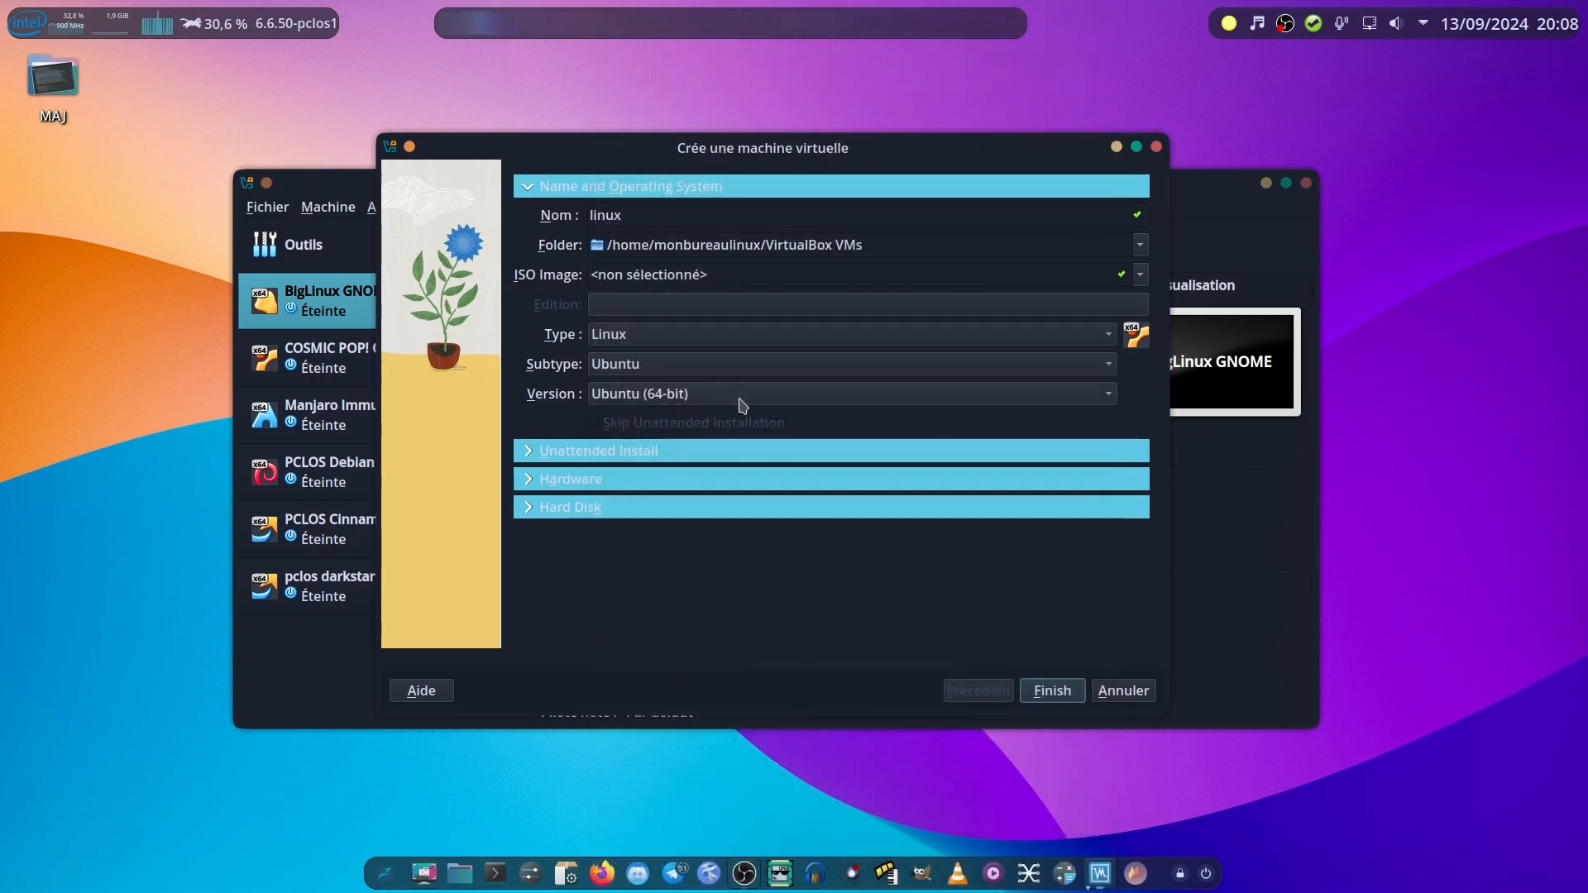
# Give the new machine 4096 MB of memory, 4 processors and EFI, keep the 25 GB VDI disk, and finish creating it.
pyautogui.click(531, 455)
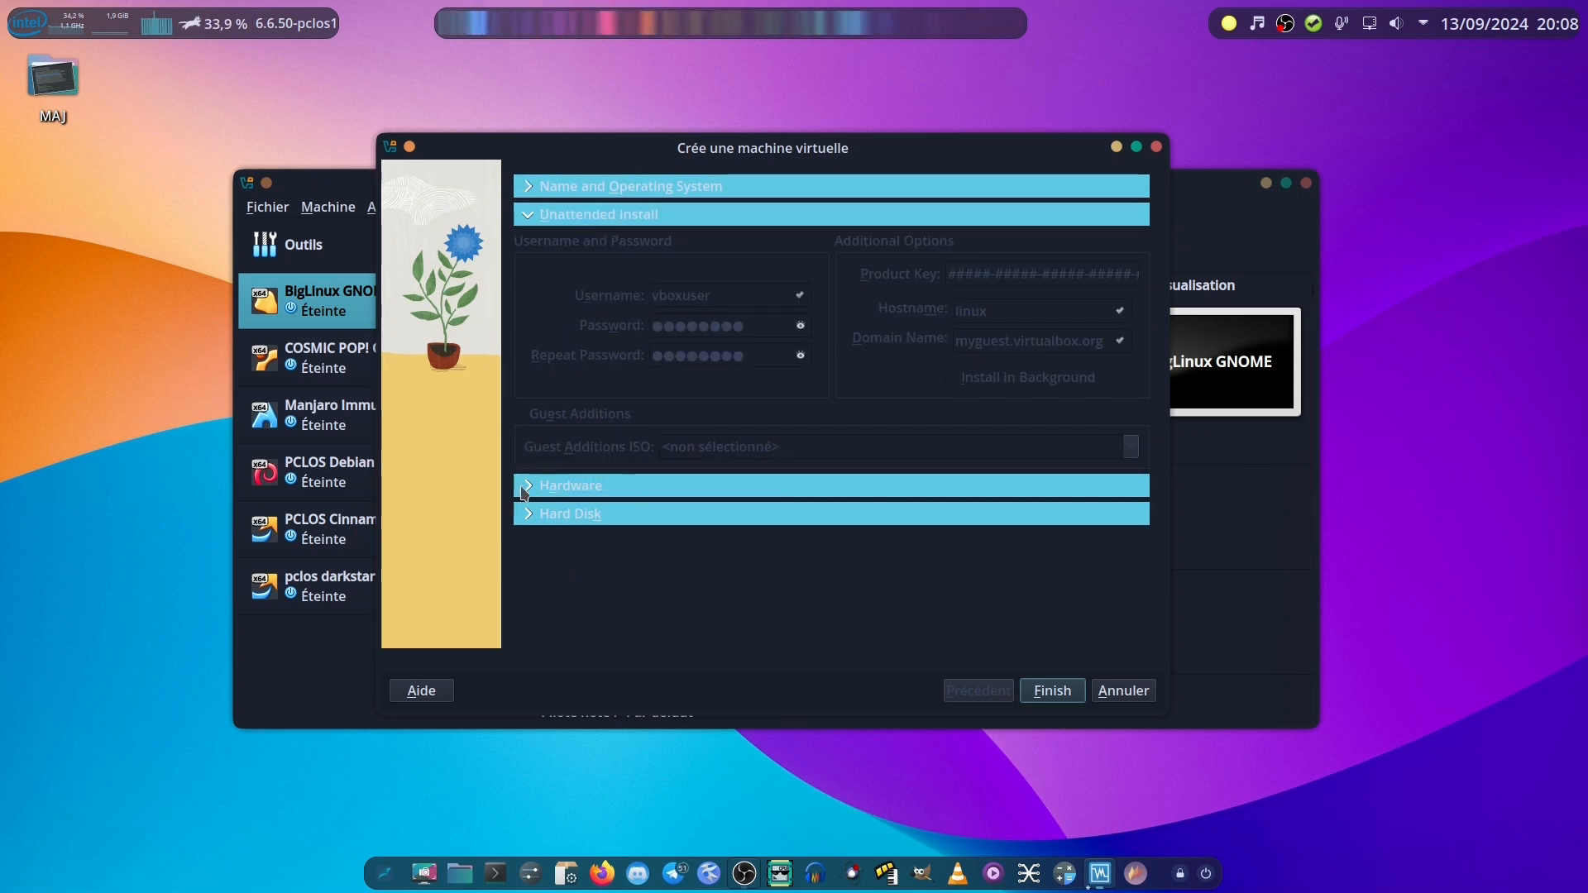
pyautogui.click(526, 488)
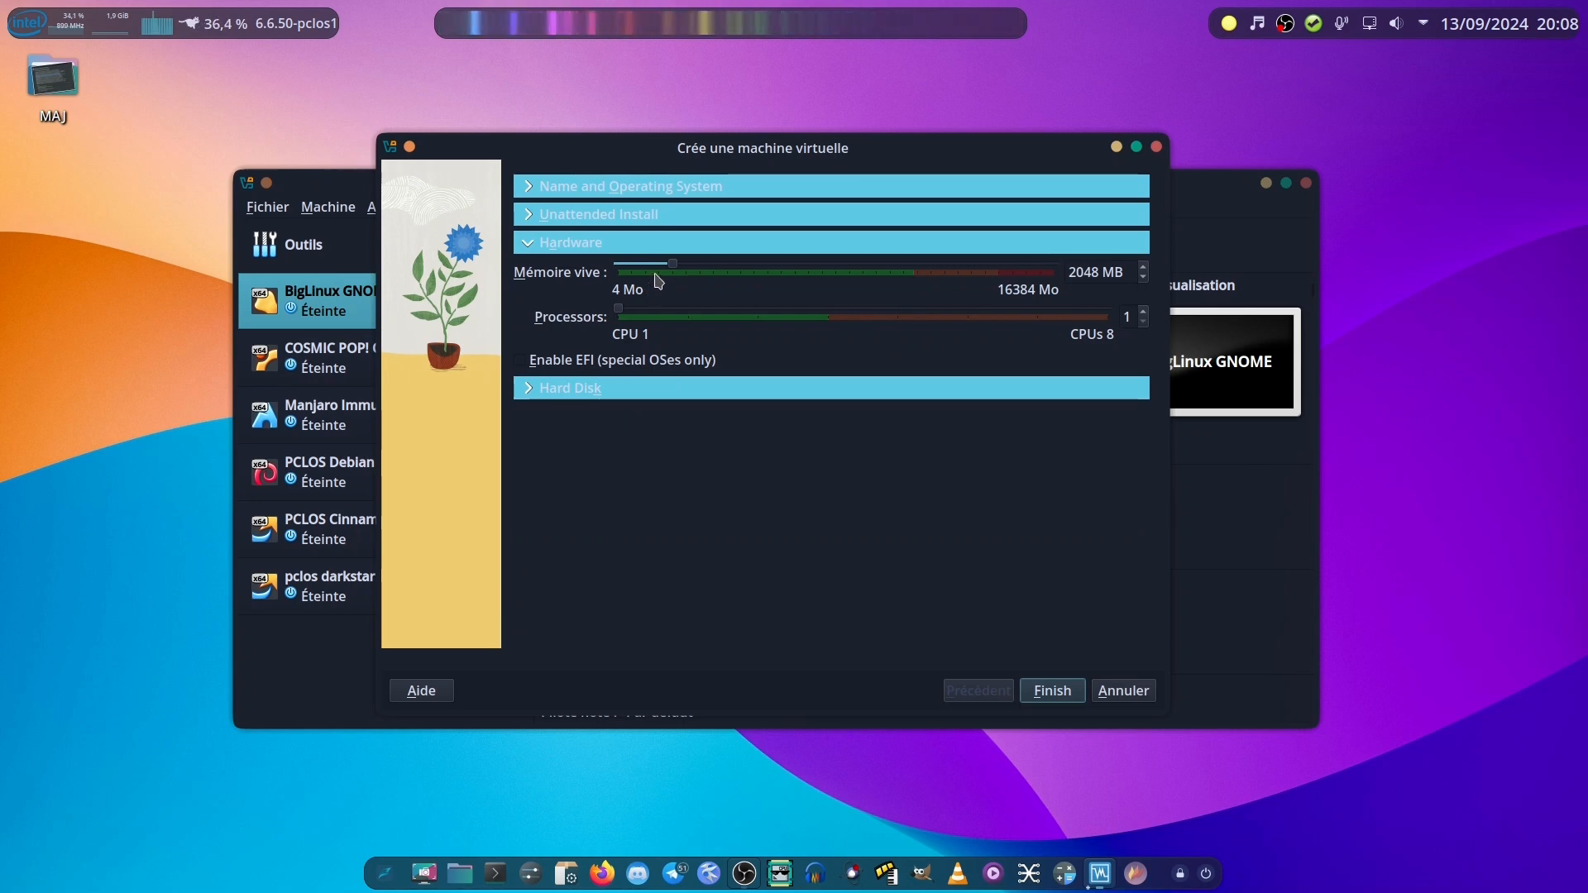
pyautogui.moveTo(671, 264); pyautogui.dragTo(726, 264)
pyautogui.moveTo(619, 320); pyautogui.dragTo(808, 325)
pyautogui.click(520, 360)
pyautogui.click(531, 389)
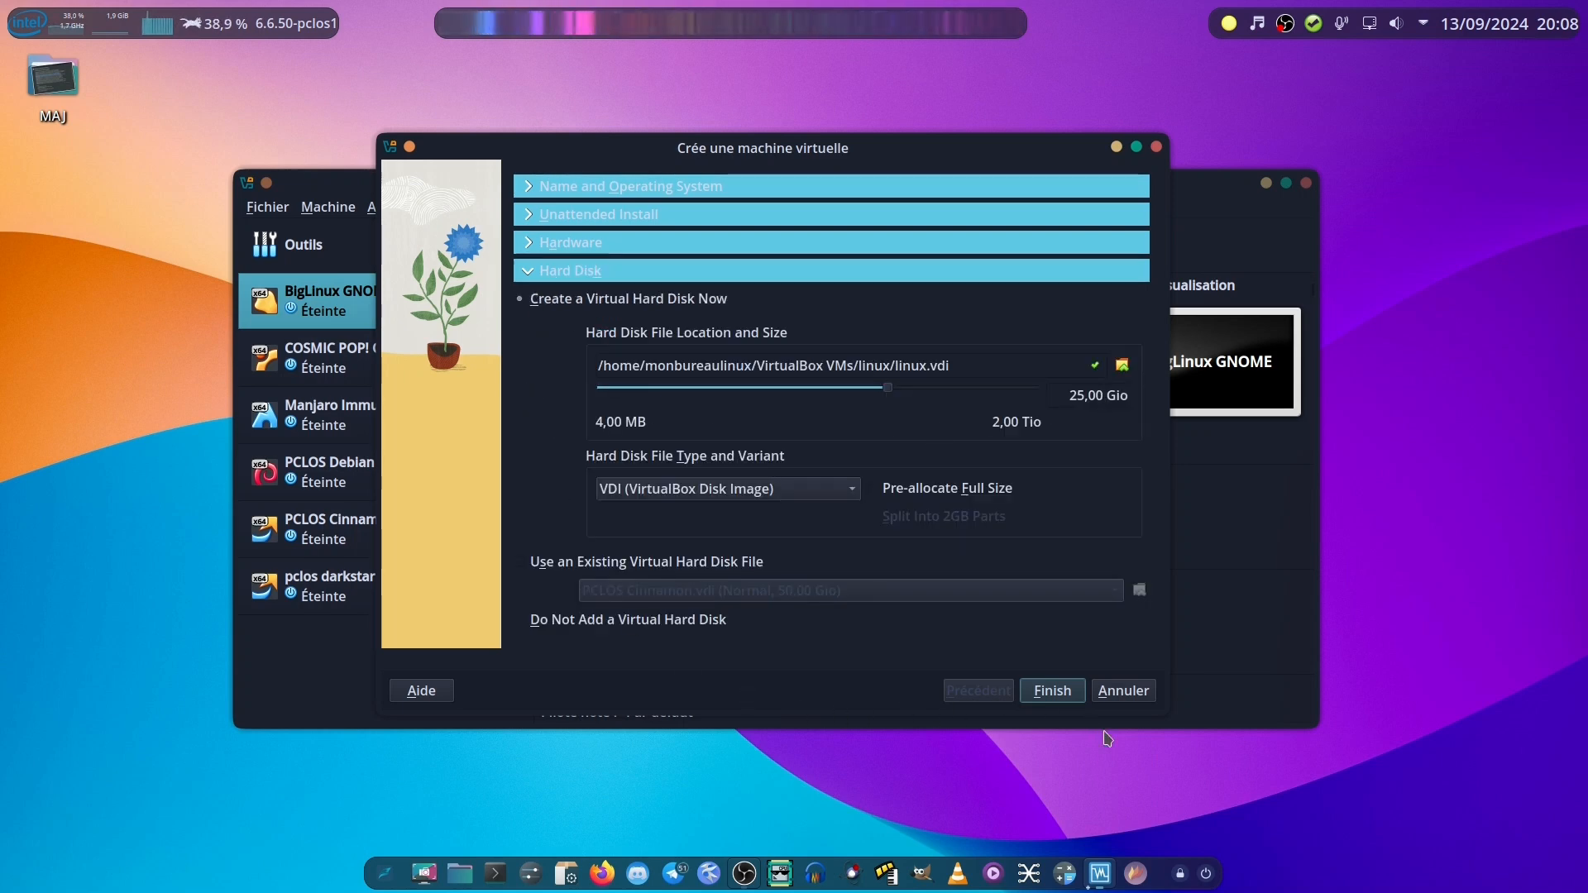
pyautogui.click(1052, 691)
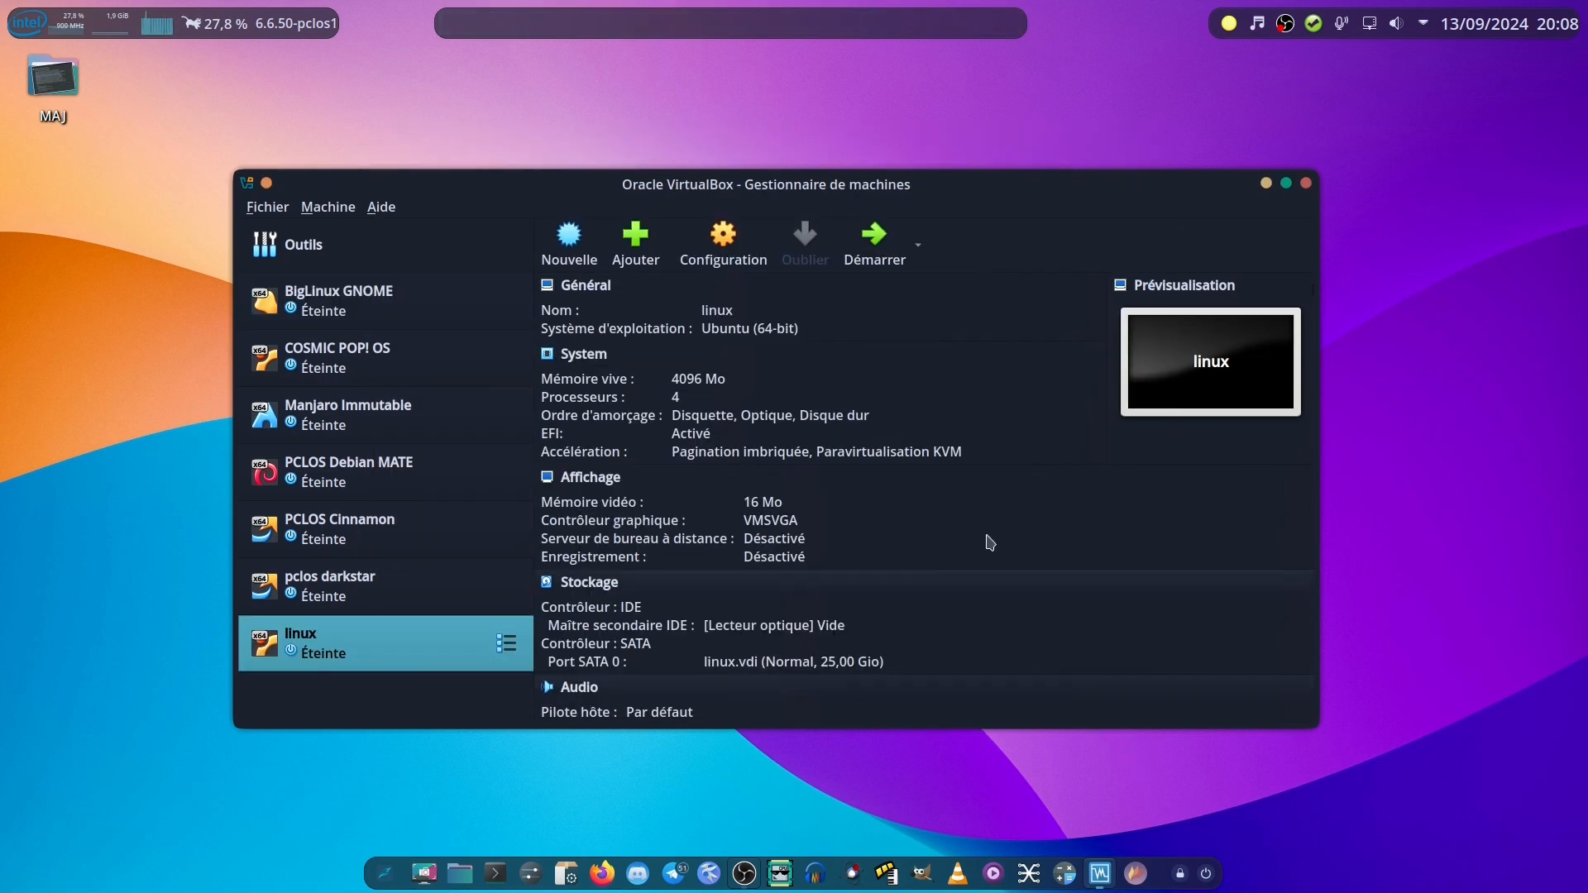
# Open the linux machine's settings and compare the Basic and Expert options for its general and system settings.
pyautogui.click(748, 254)
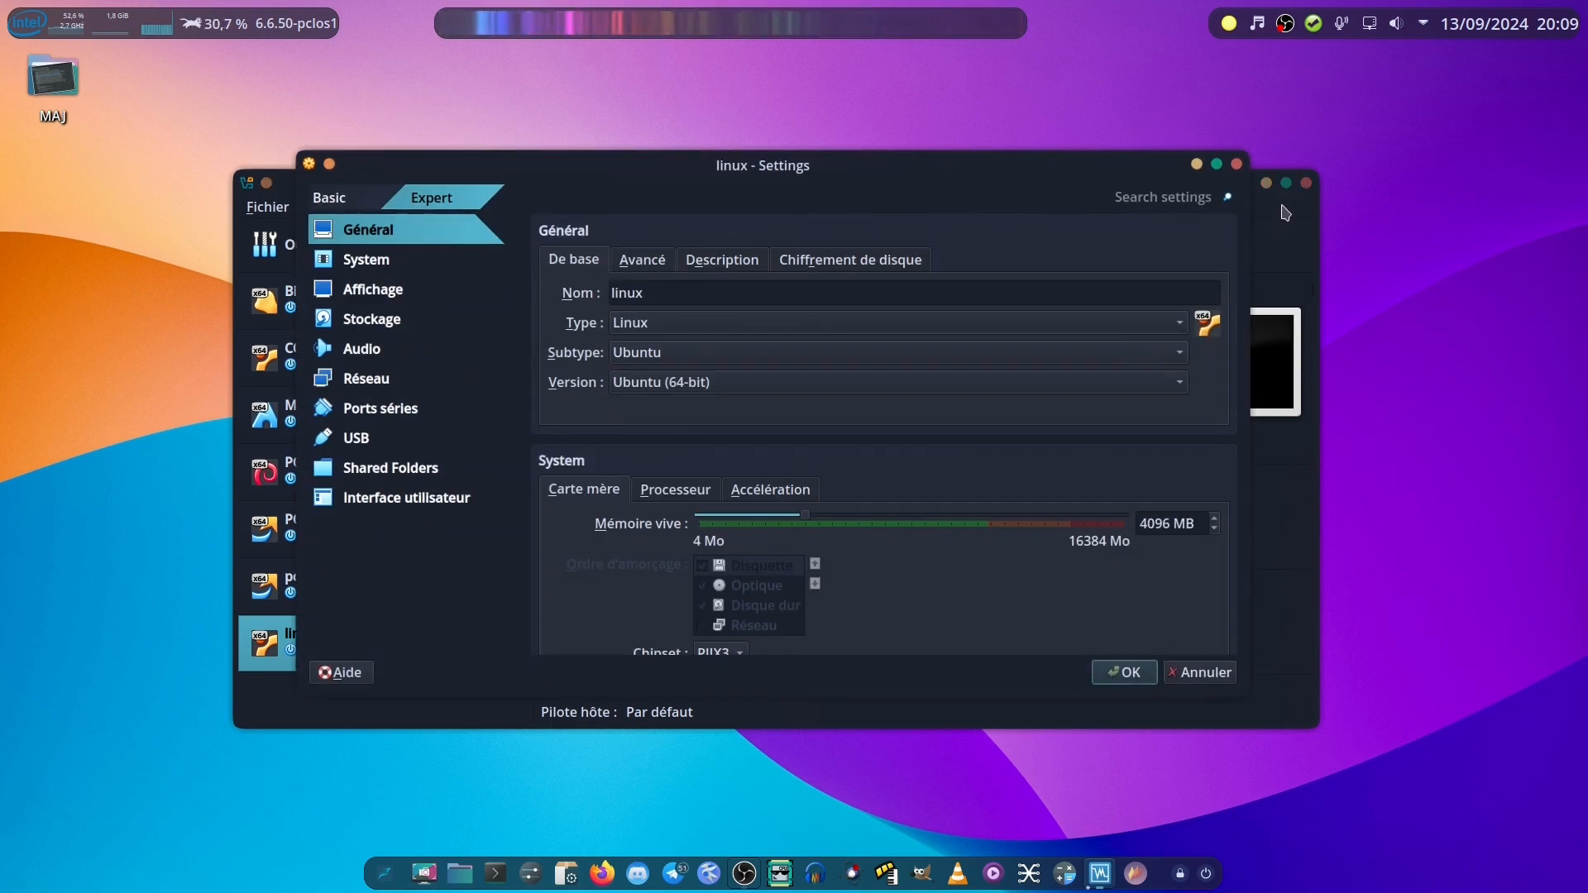
pyautogui.click(1266, 183)
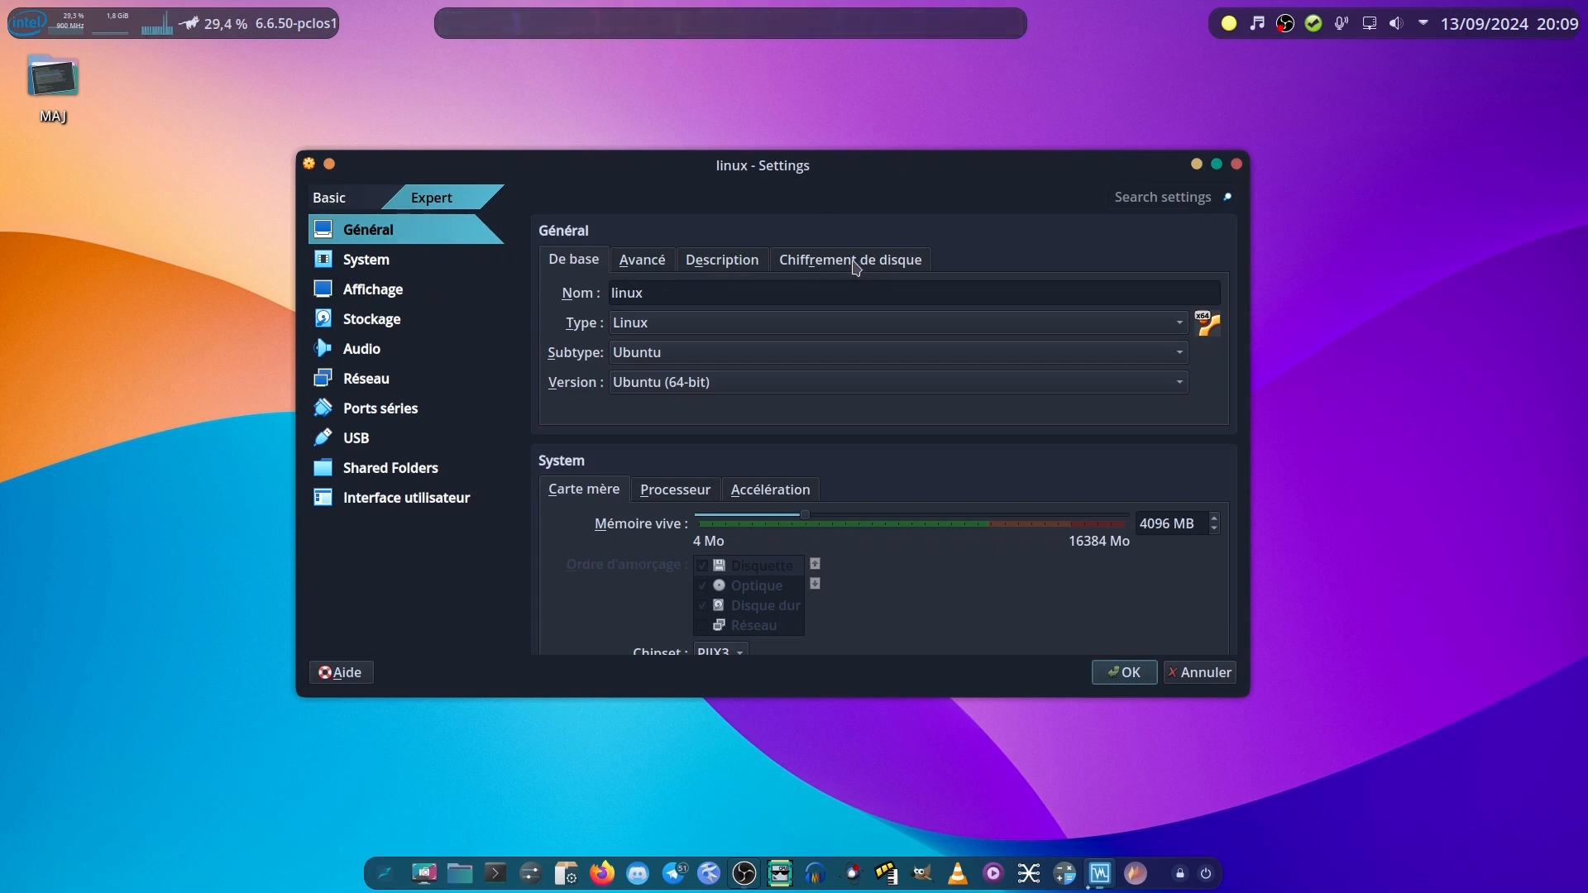
pyautogui.click(332, 200)
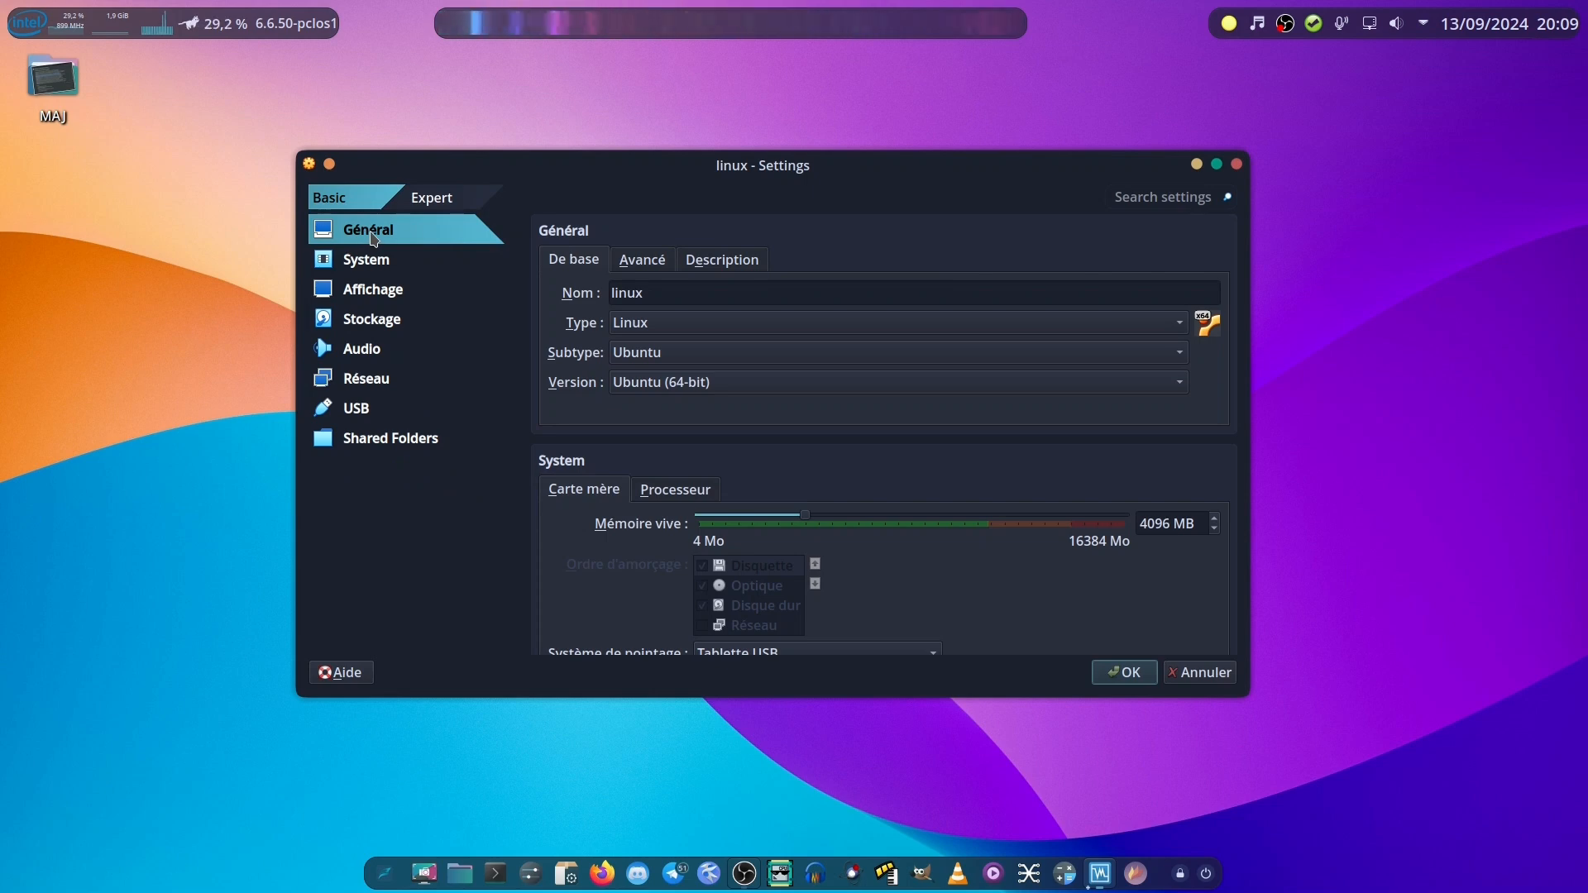
pyautogui.click(372, 264)
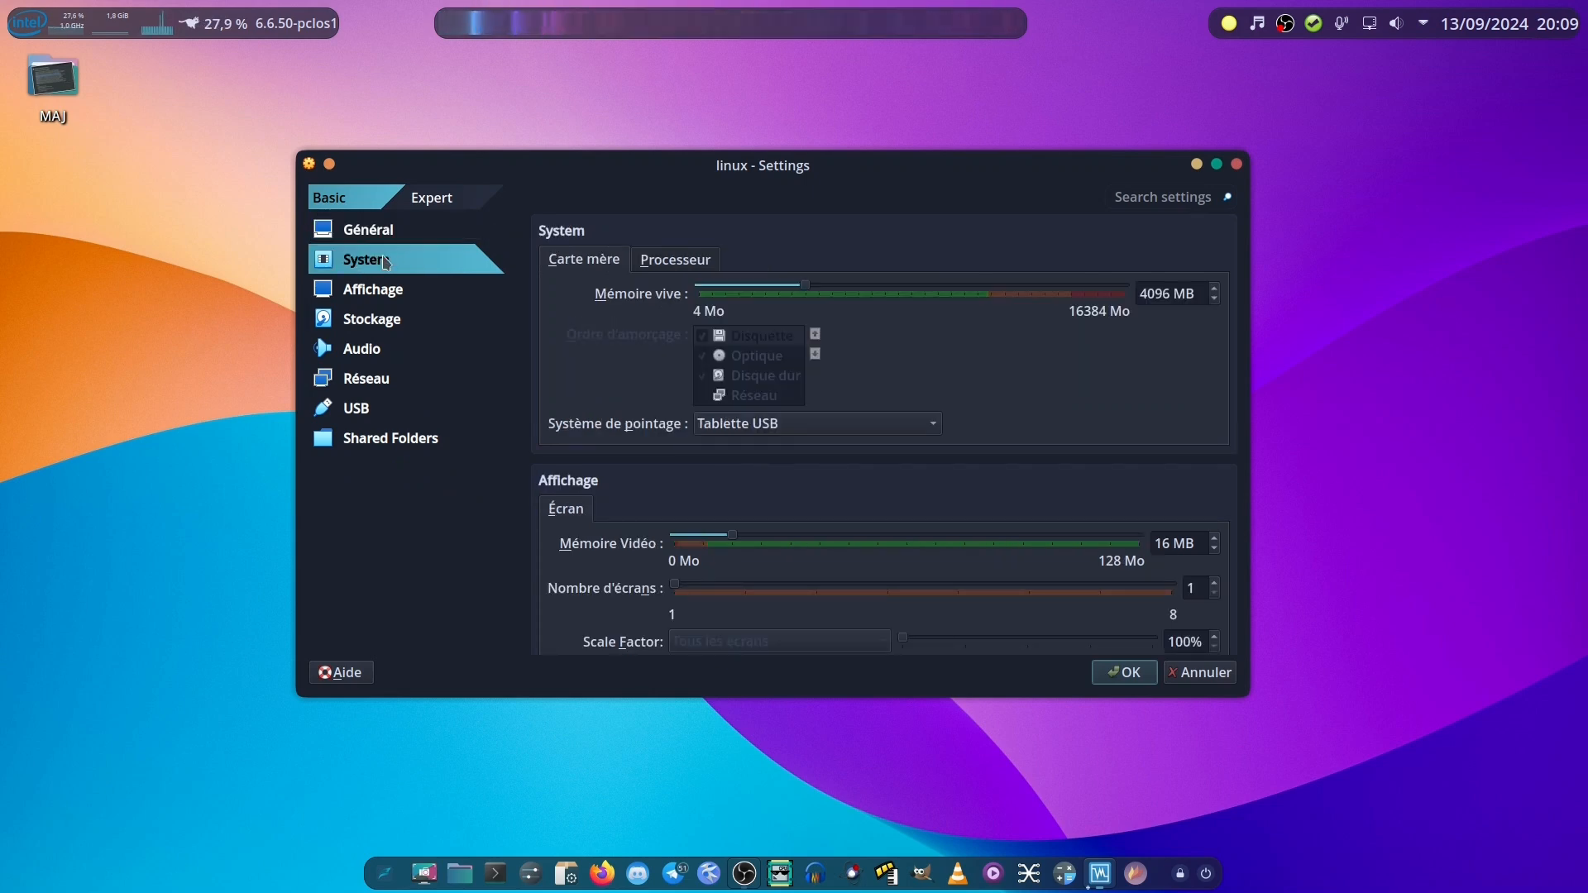
pyautogui.click(451, 203)
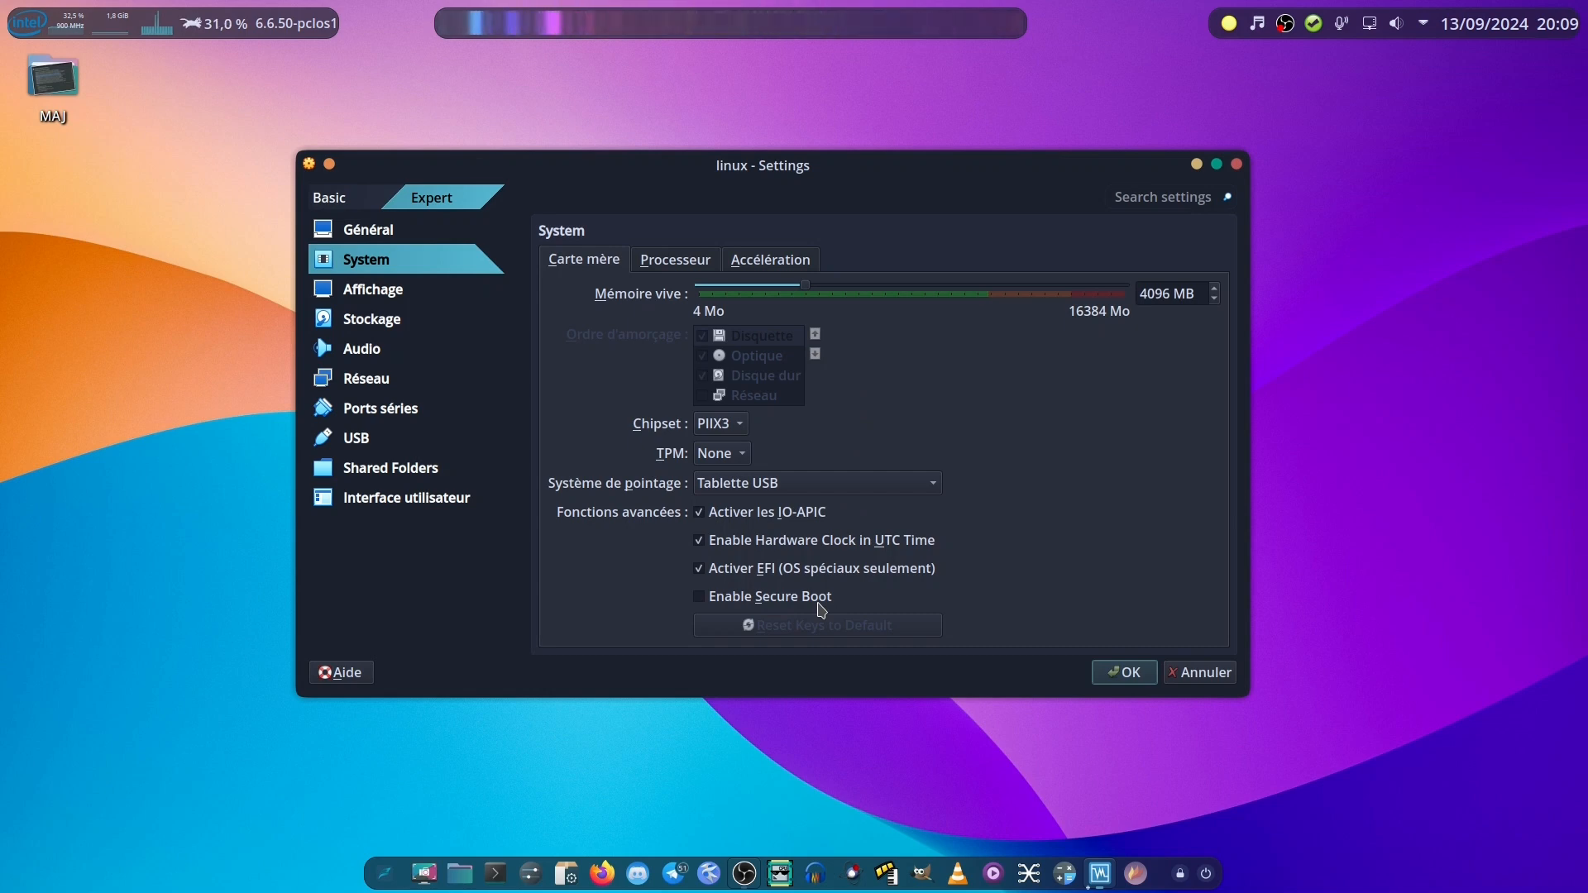
# Compare the display options of the linux machine between the Basic and Expert levels.
pyautogui.click(328, 198)
pyautogui.click(361, 296)
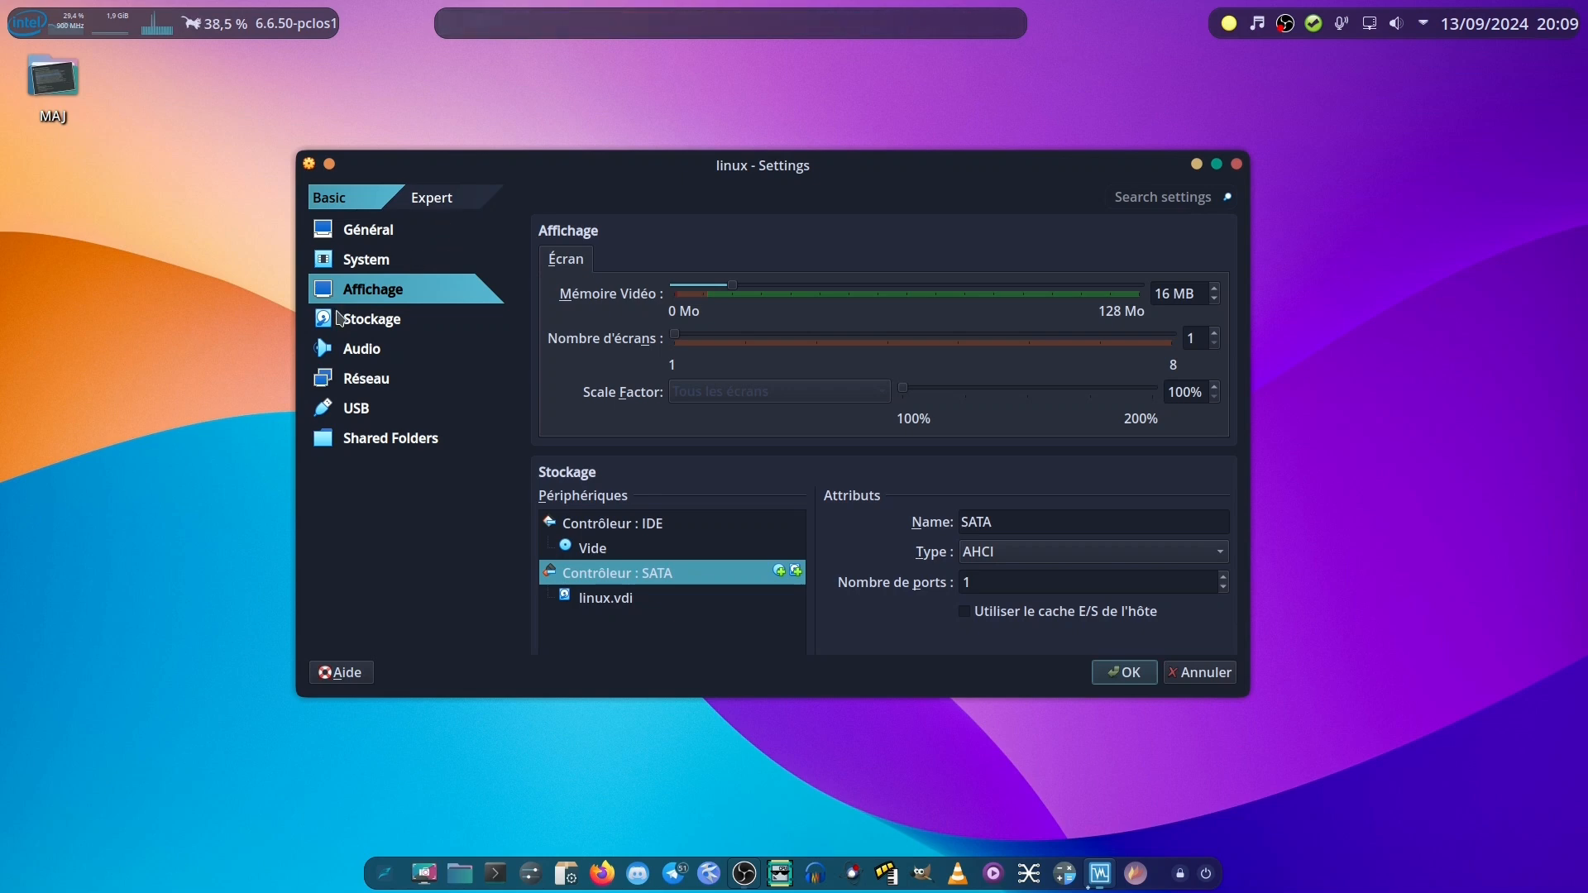
pyautogui.click(449, 200)
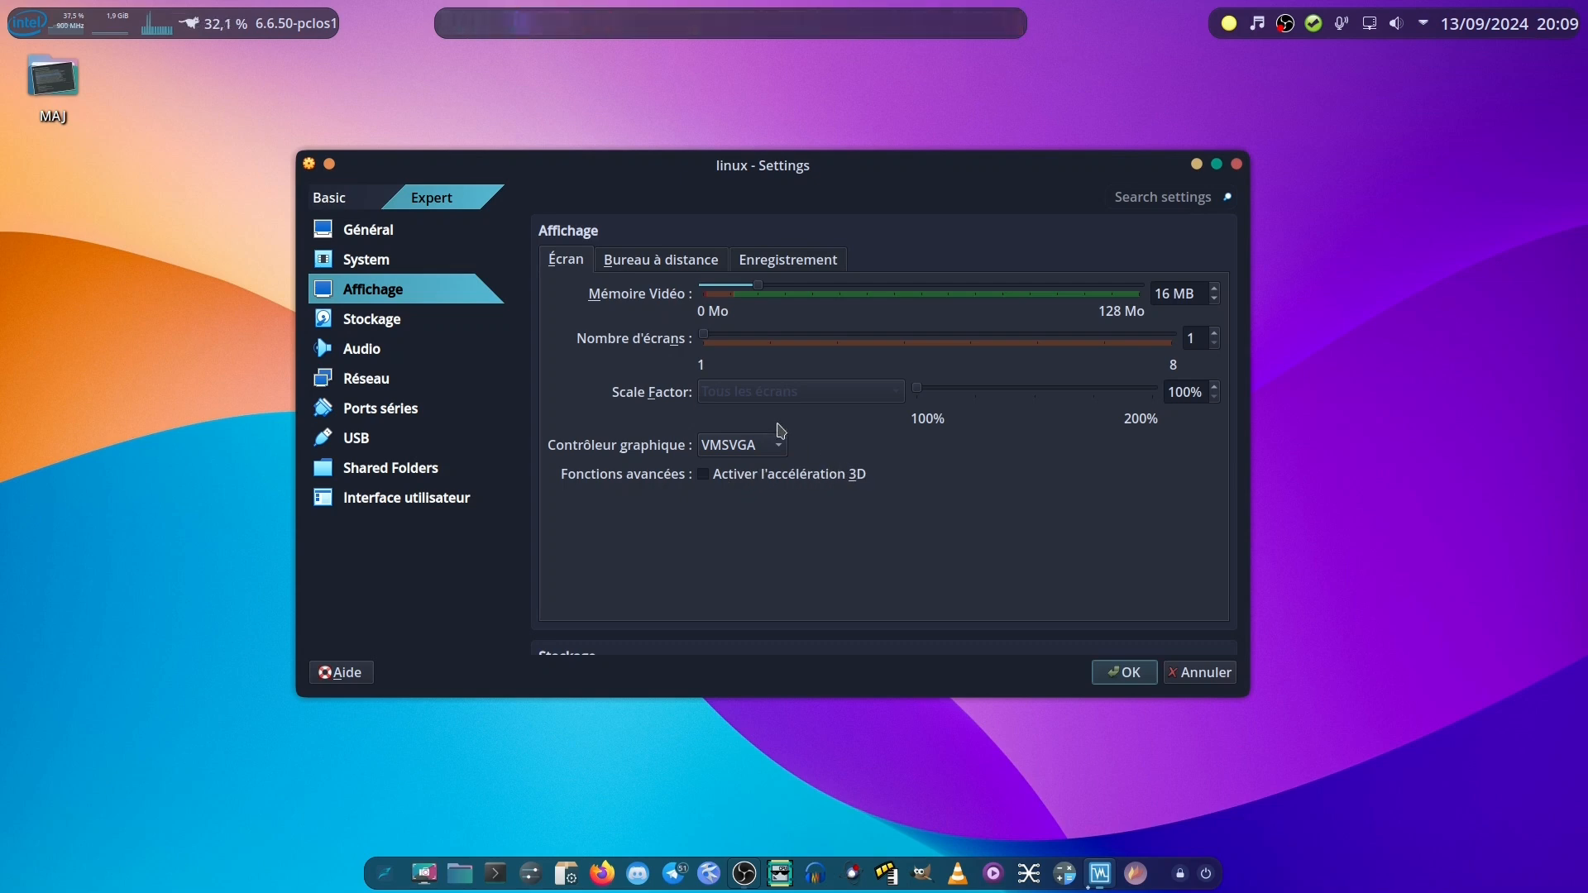
pyautogui.click(348, 197)
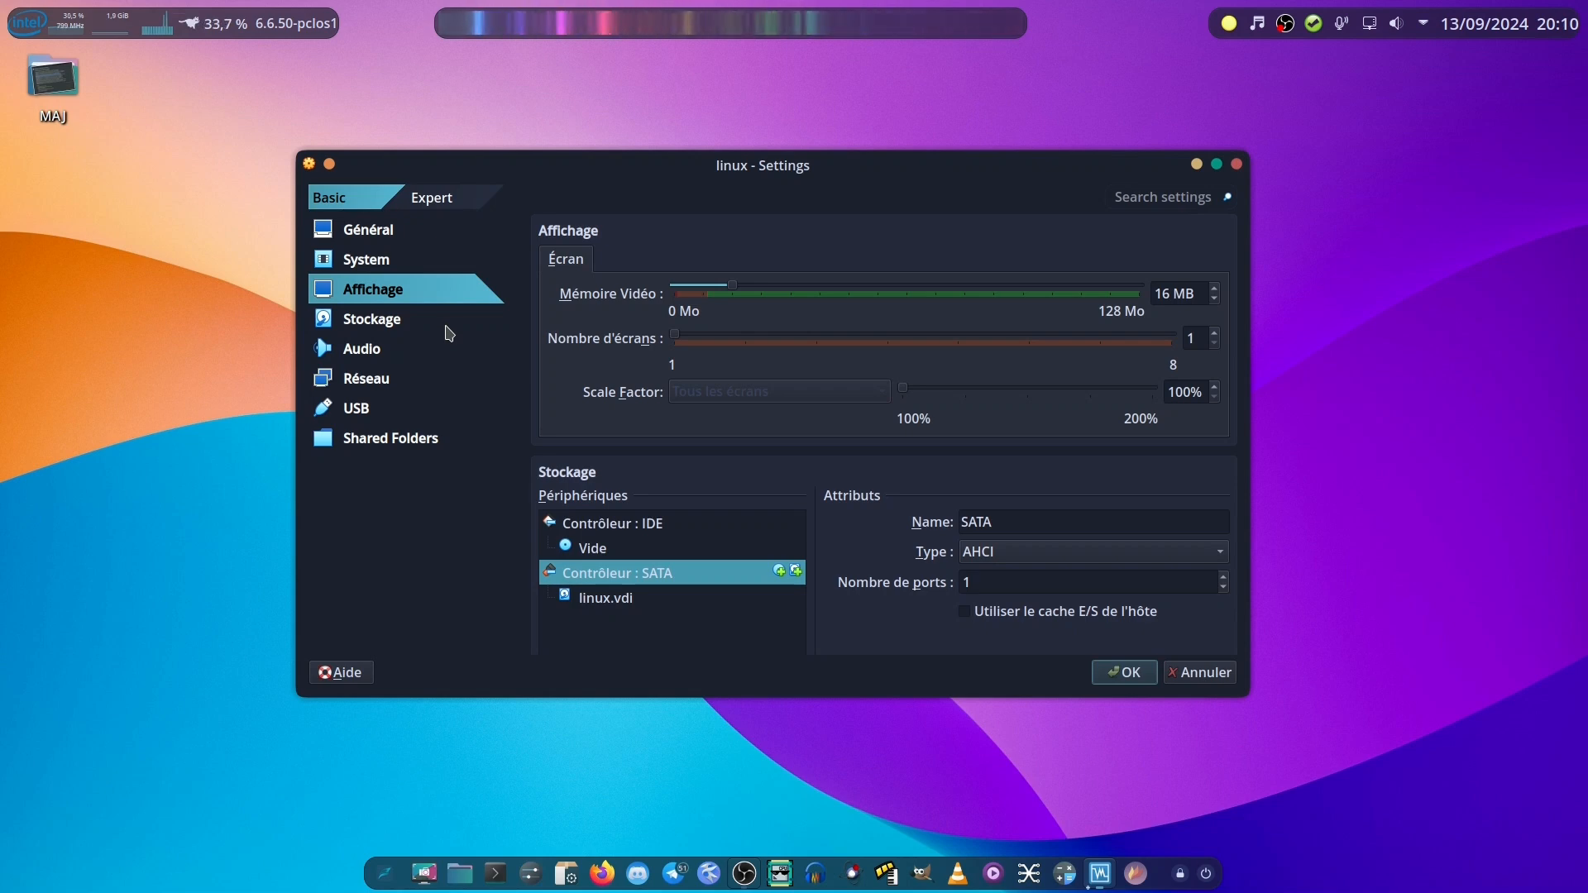
# Compare the linux machine's storage options in Basic and Expert, then cancel the settings and bring back the machine manager.
pyautogui.click(406, 329)
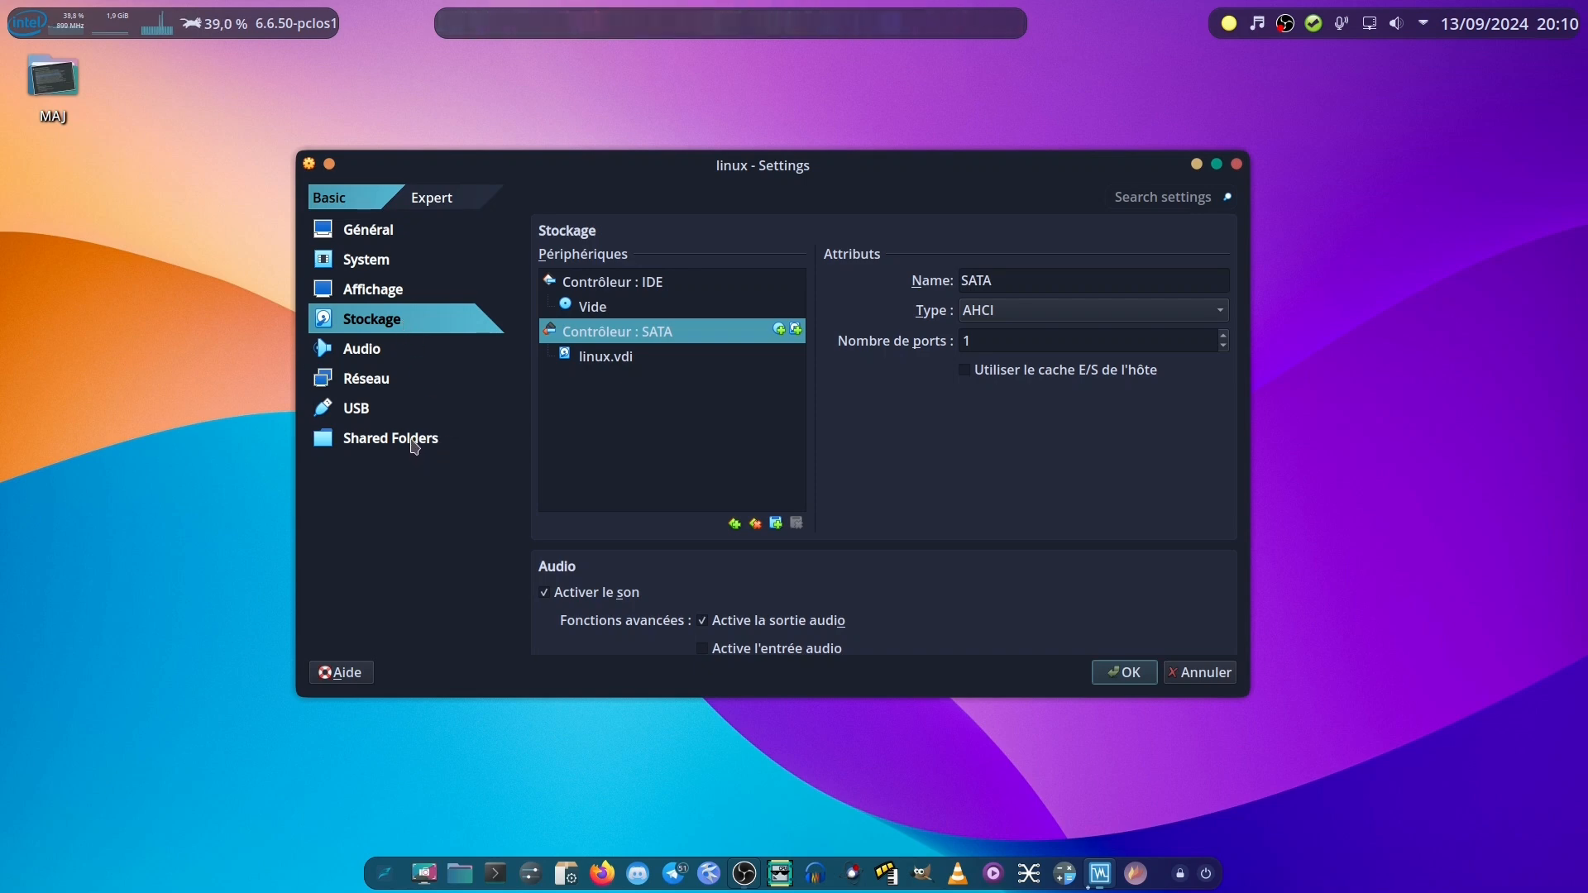
pyautogui.click(441, 202)
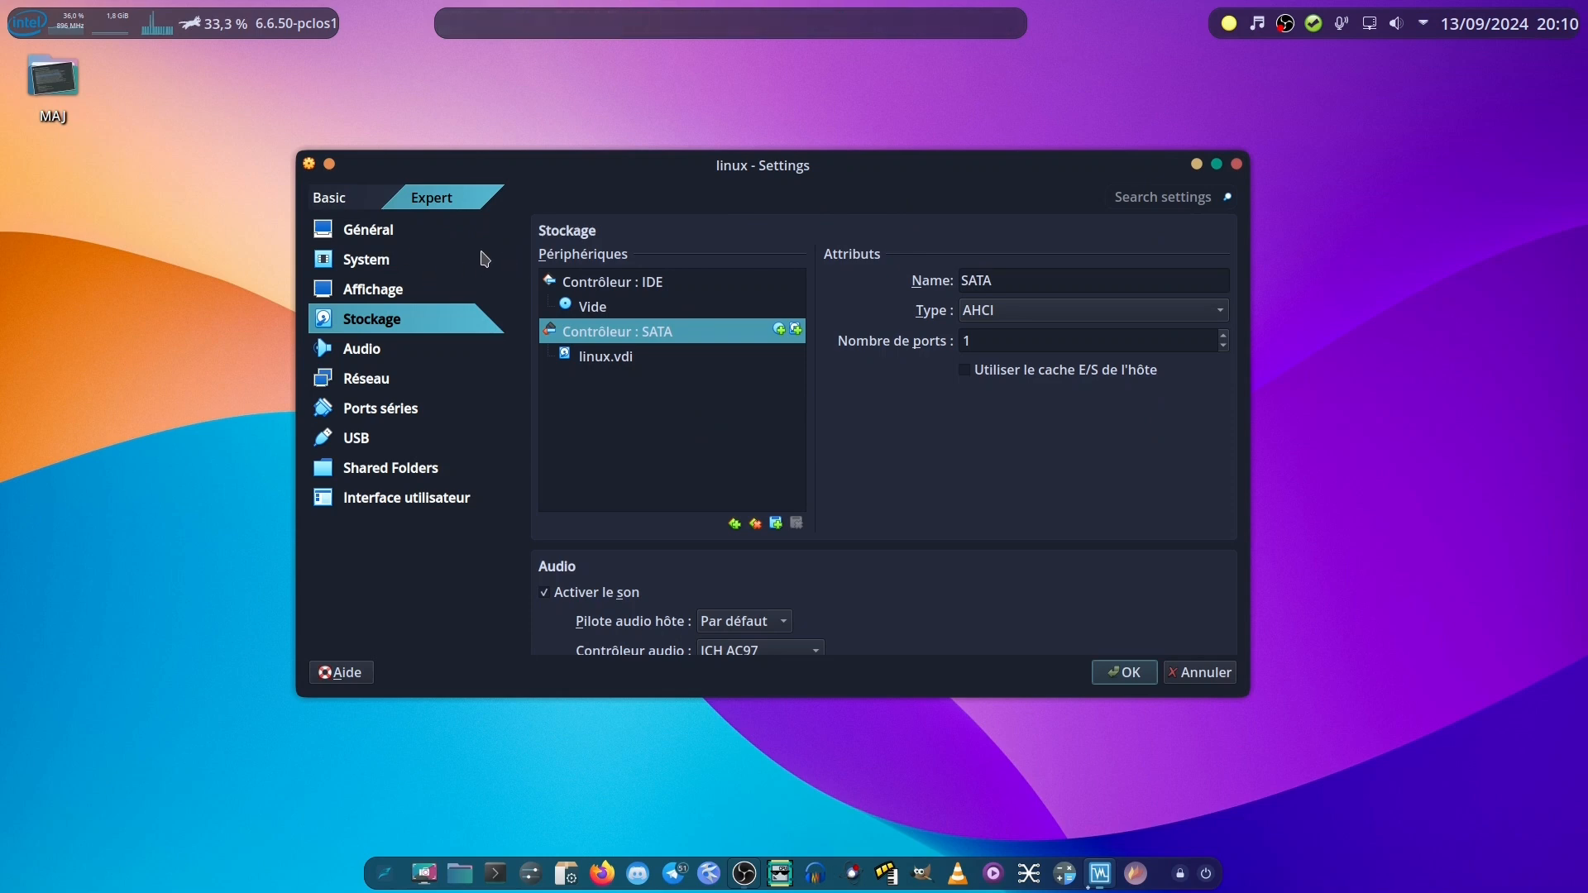
pyautogui.click(337, 206)
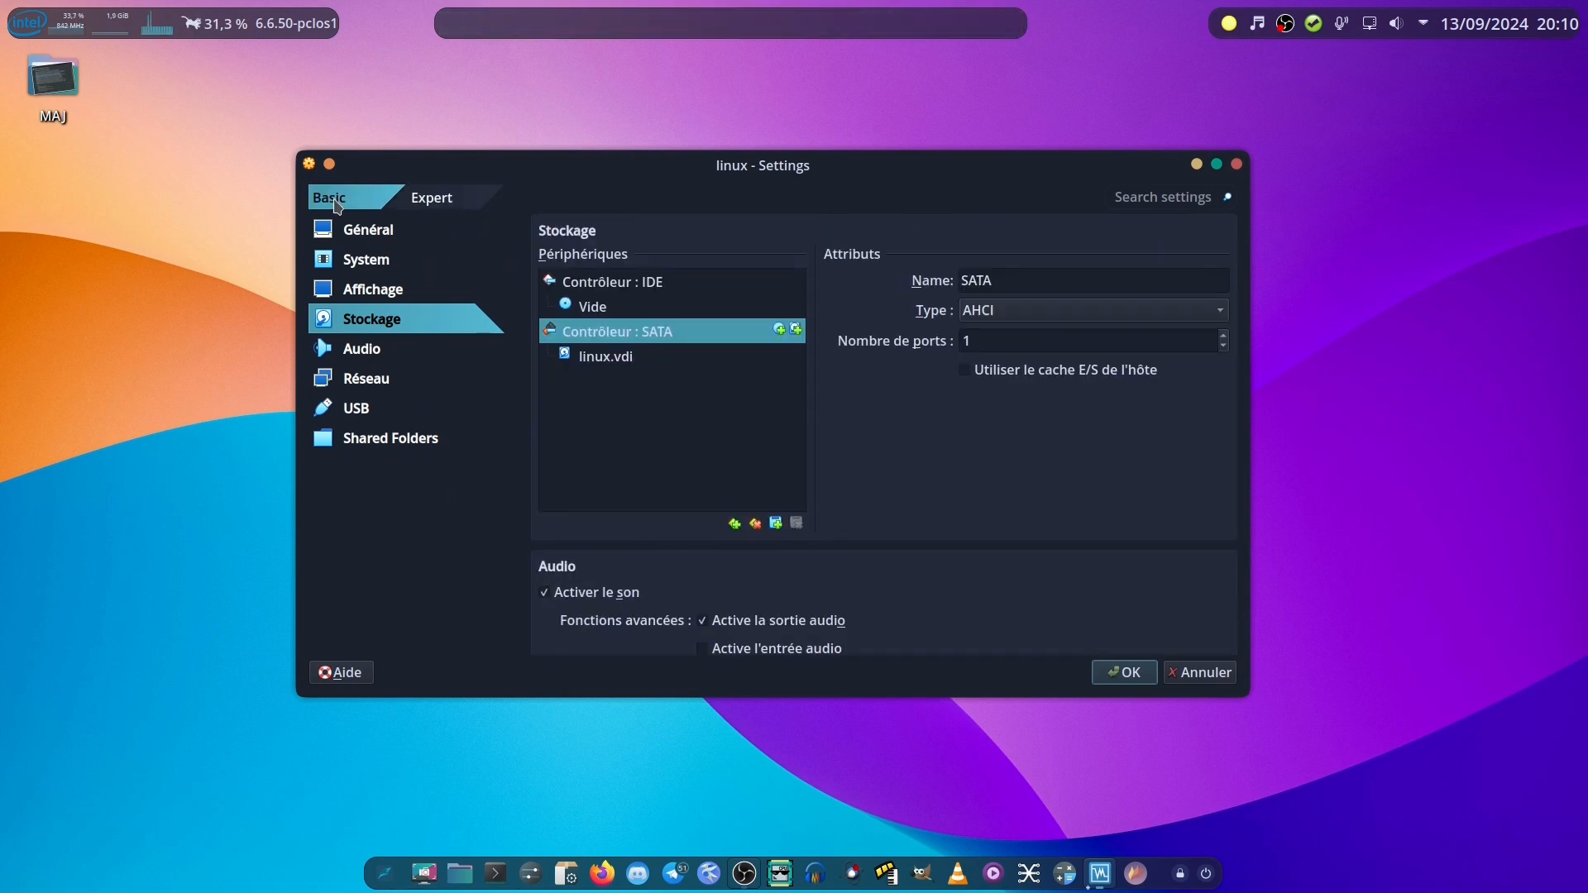
pyautogui.click(449, 206)
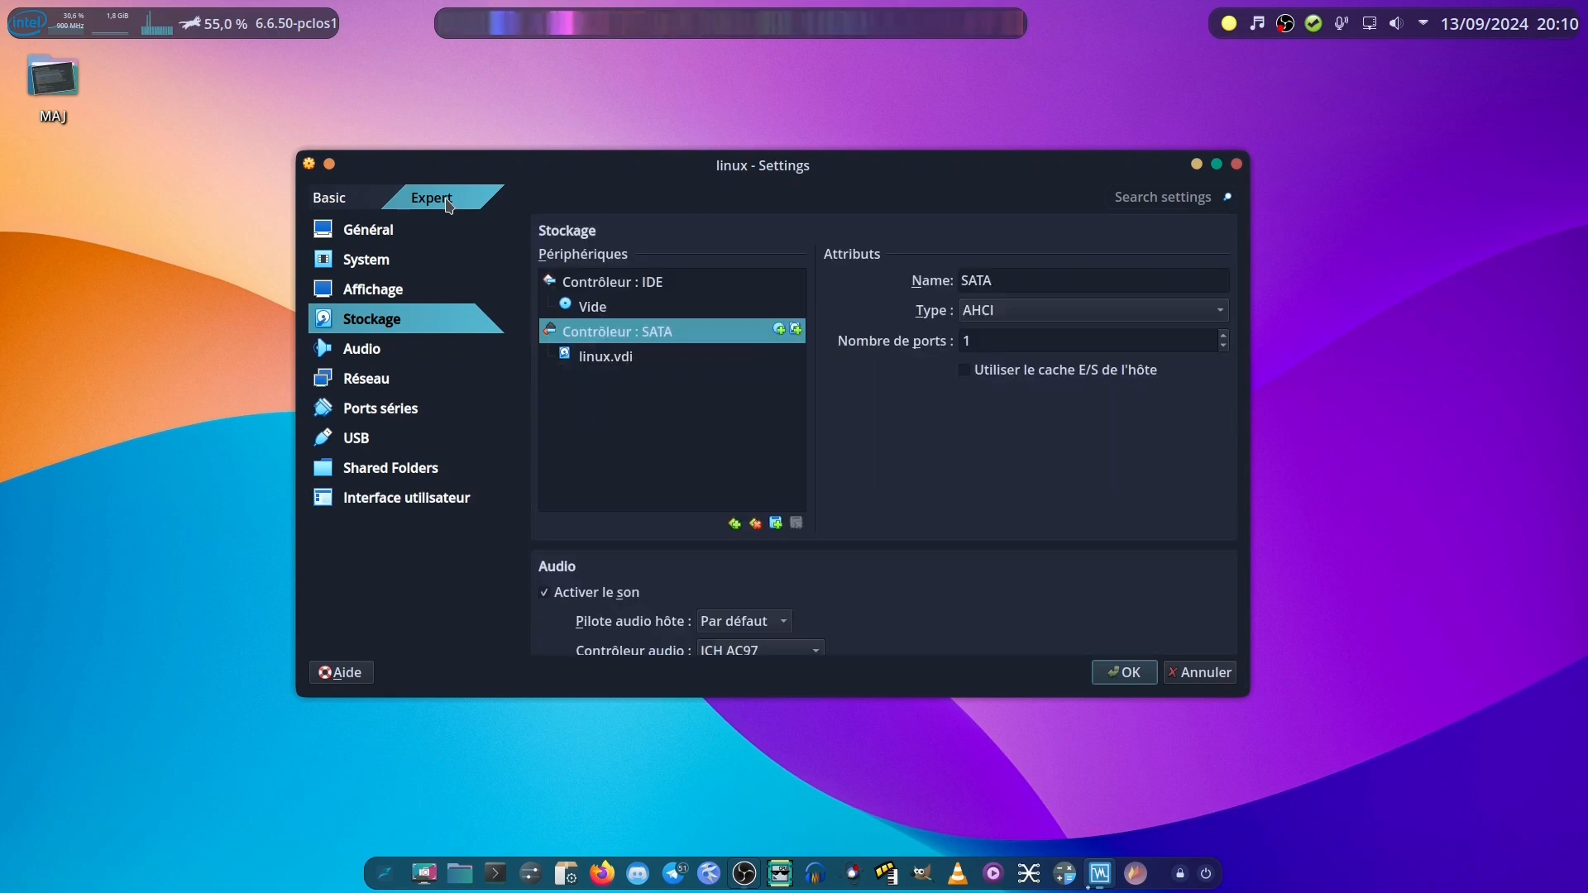
pyautogui.click(1200, 672)
pyautogui.click(1099, 873)
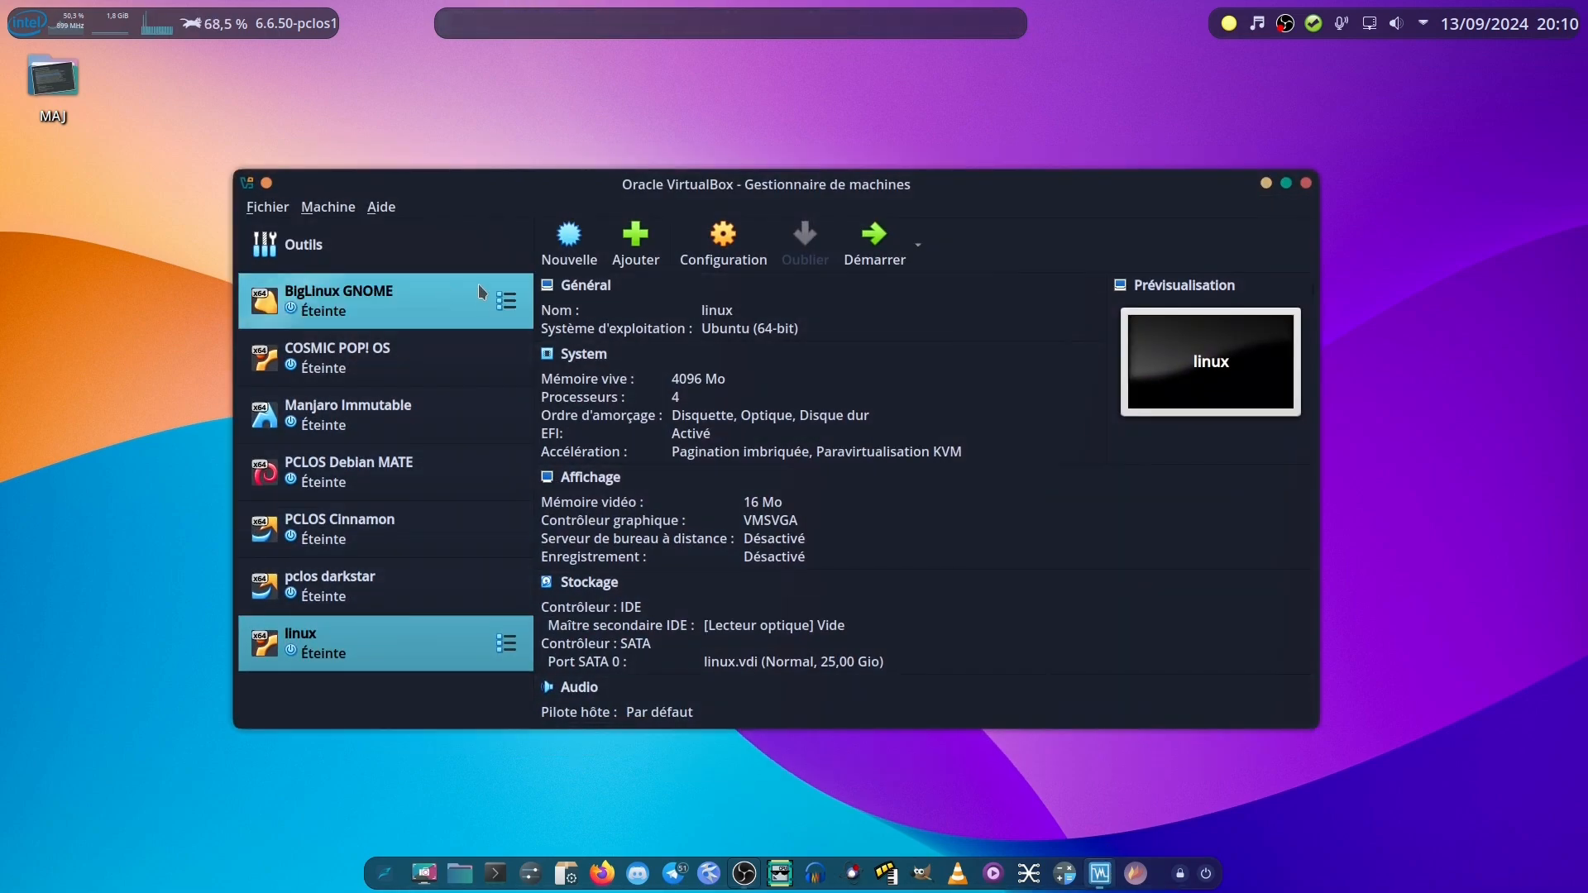
# Start the BigLinux GNOME virtual machine and log in to its desktop with the account password.
pyautogui.click(363, 309)
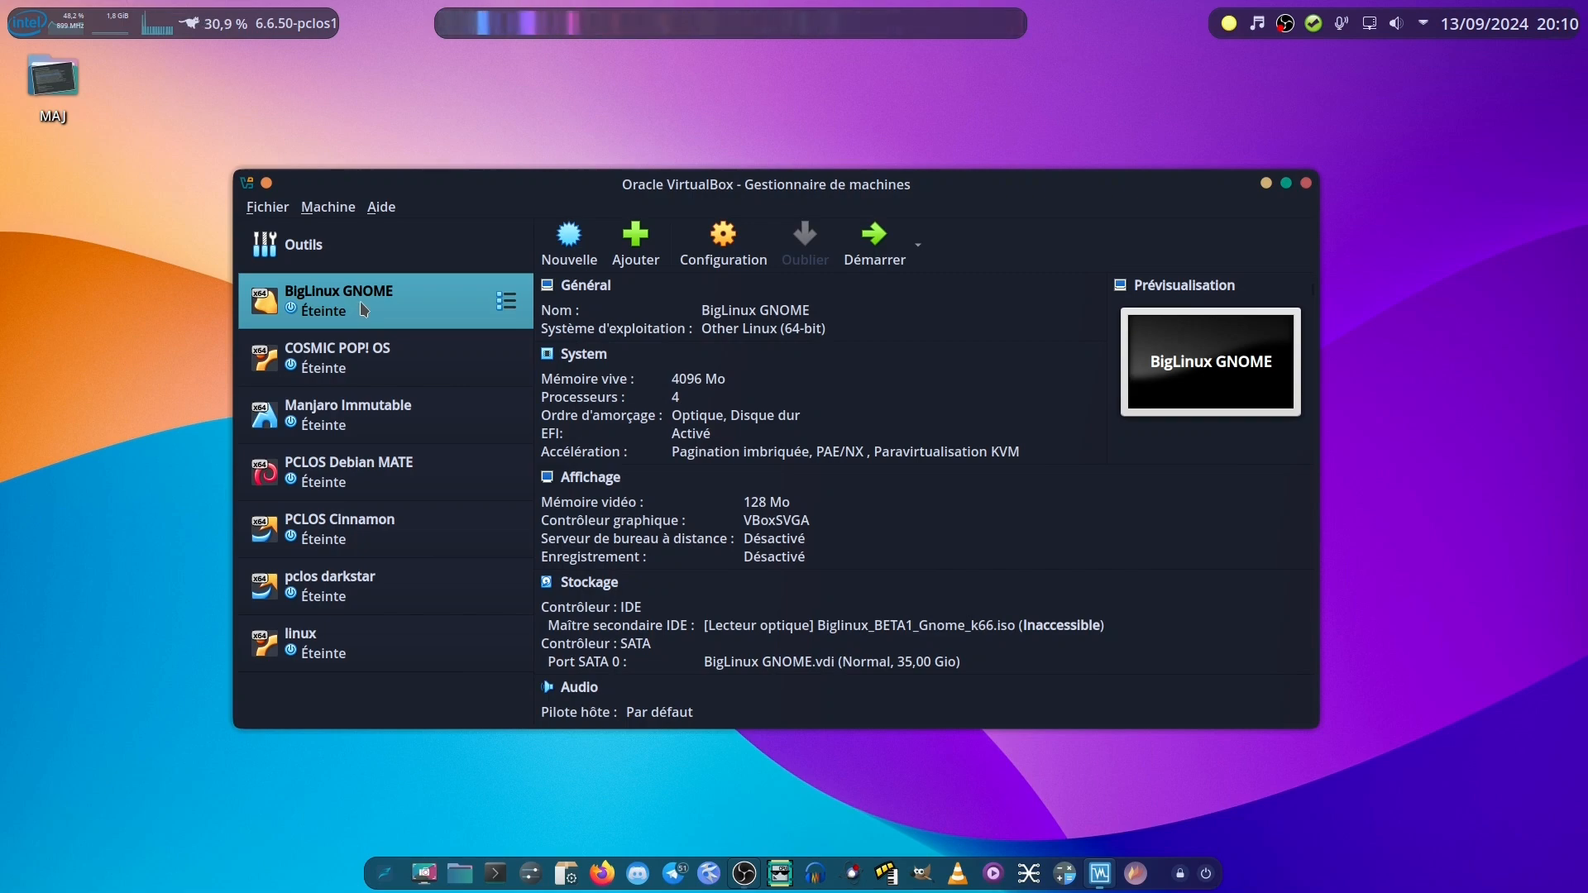
pyautogui.click(874, 240)
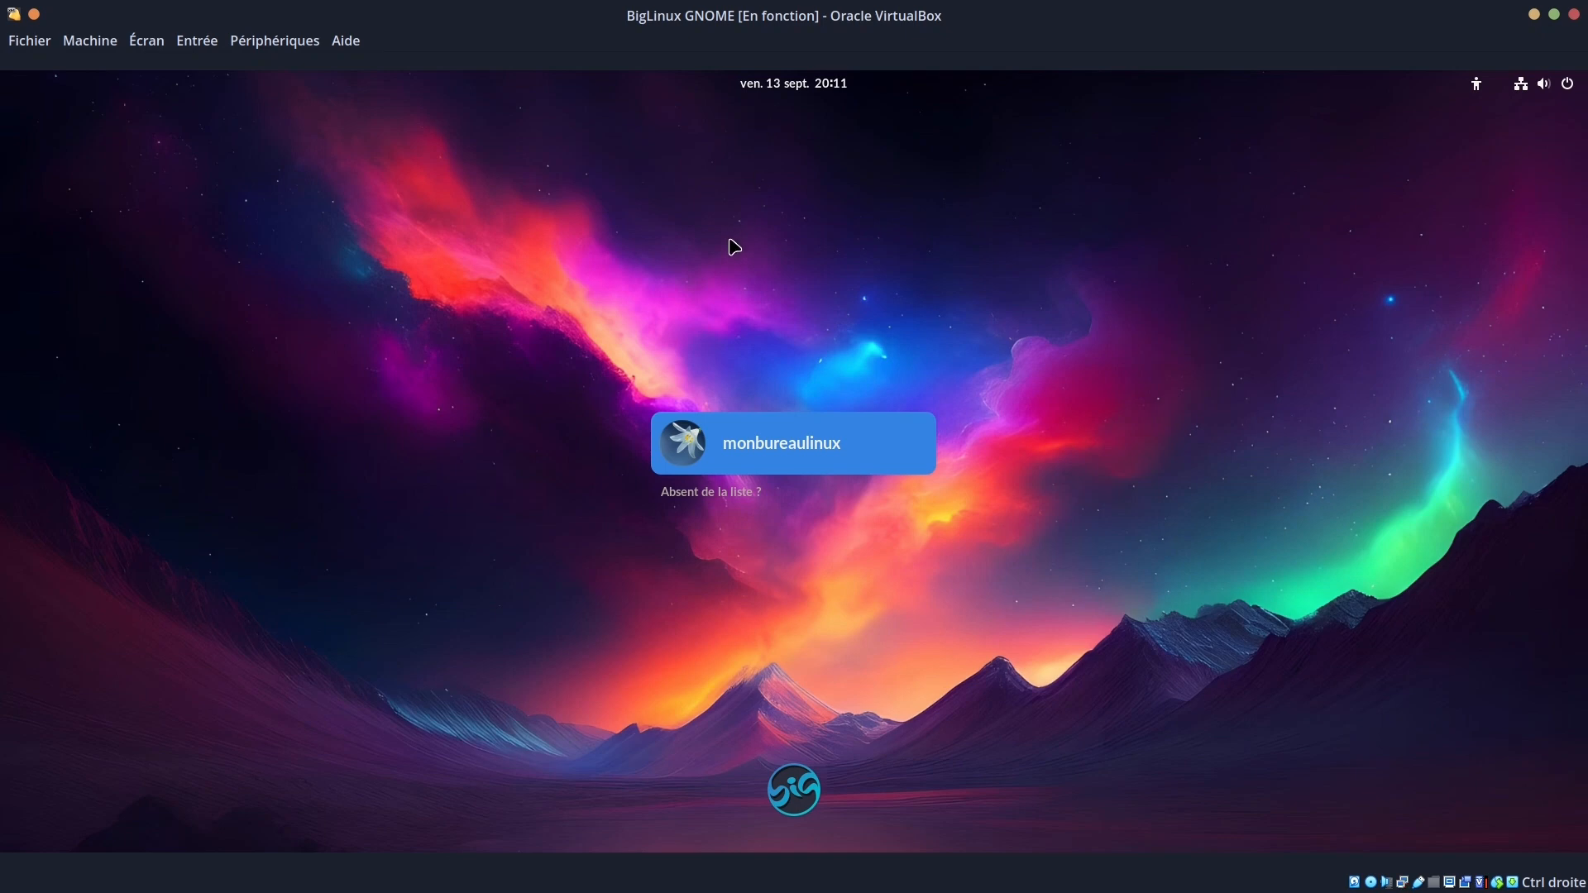
pyautogui.click(749, 457)
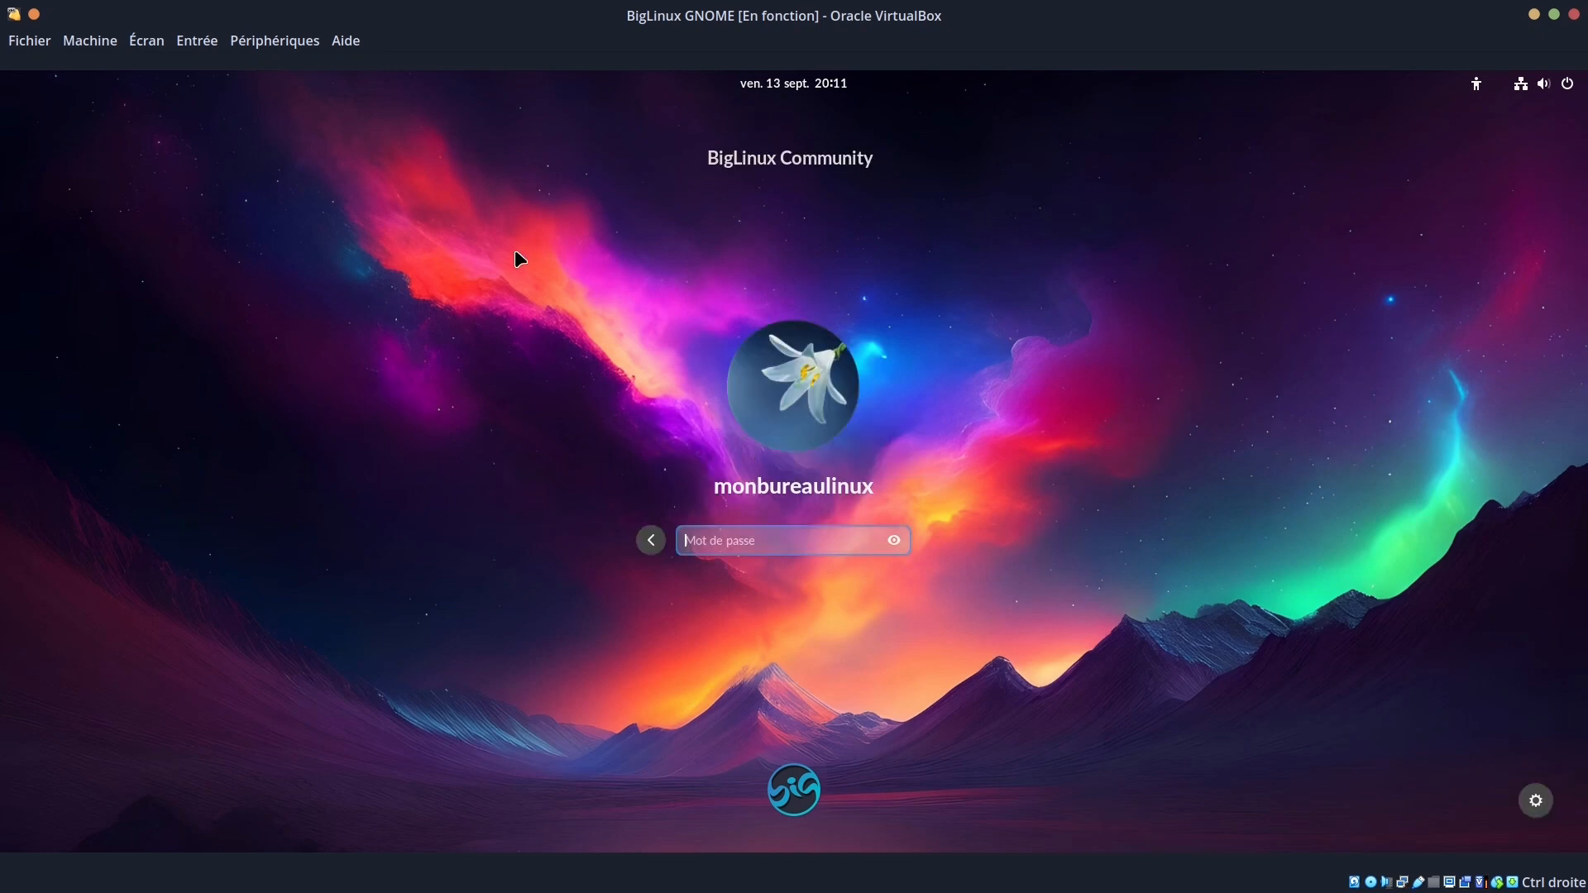
pyautogui.write('•••')
pyautogui.press('Return')
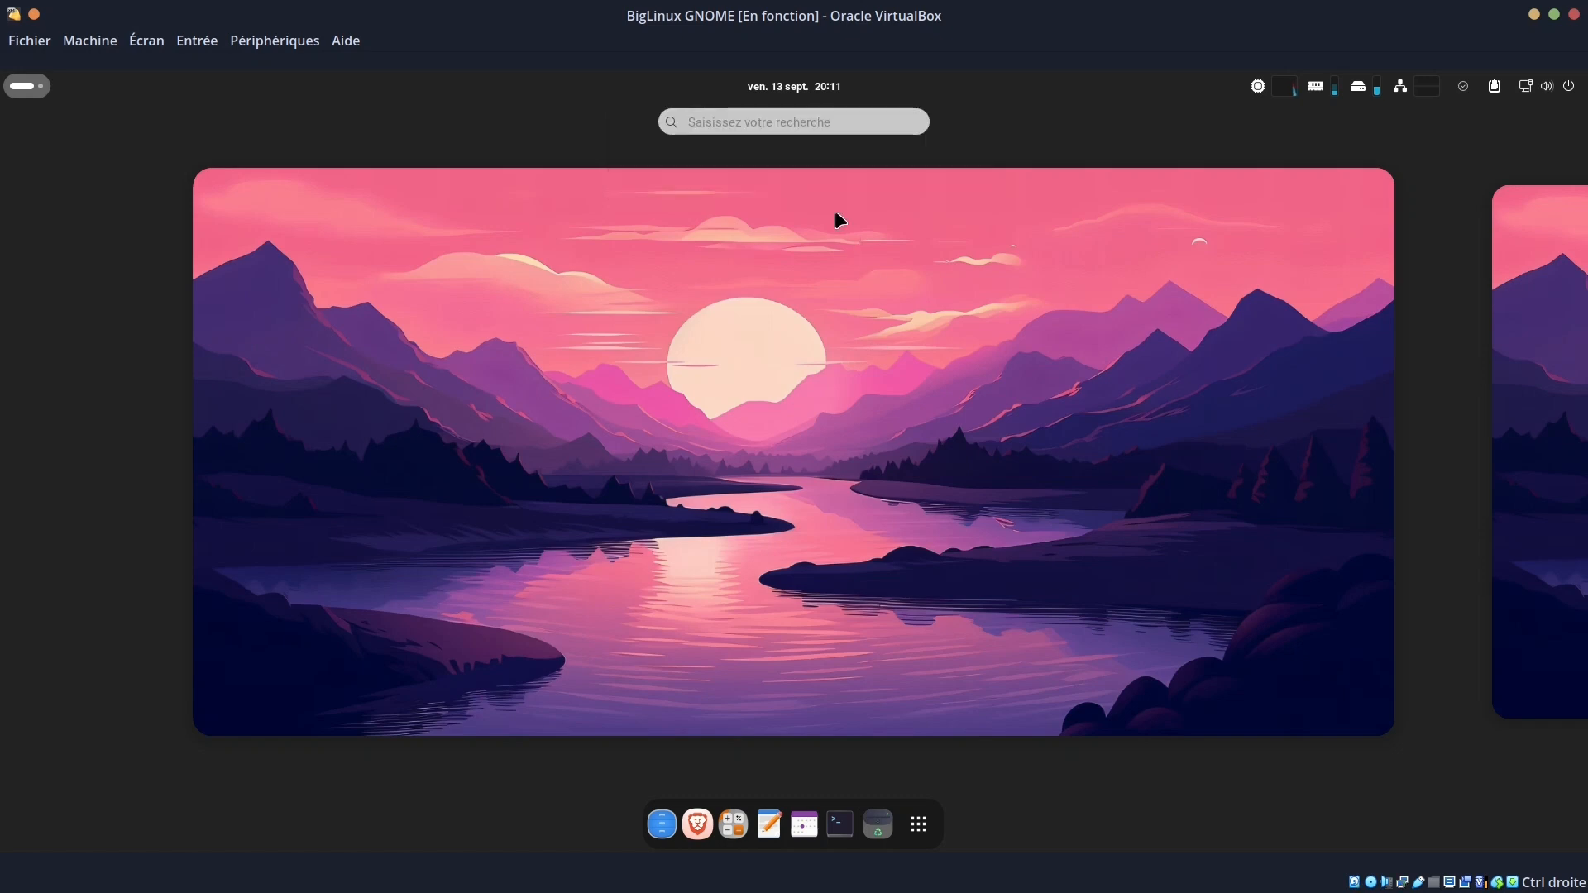
# Read the full VirtualBox Guest Additions notification in the guest desktop, then dismiss the notification list.
pyautogui.click(780, 93)
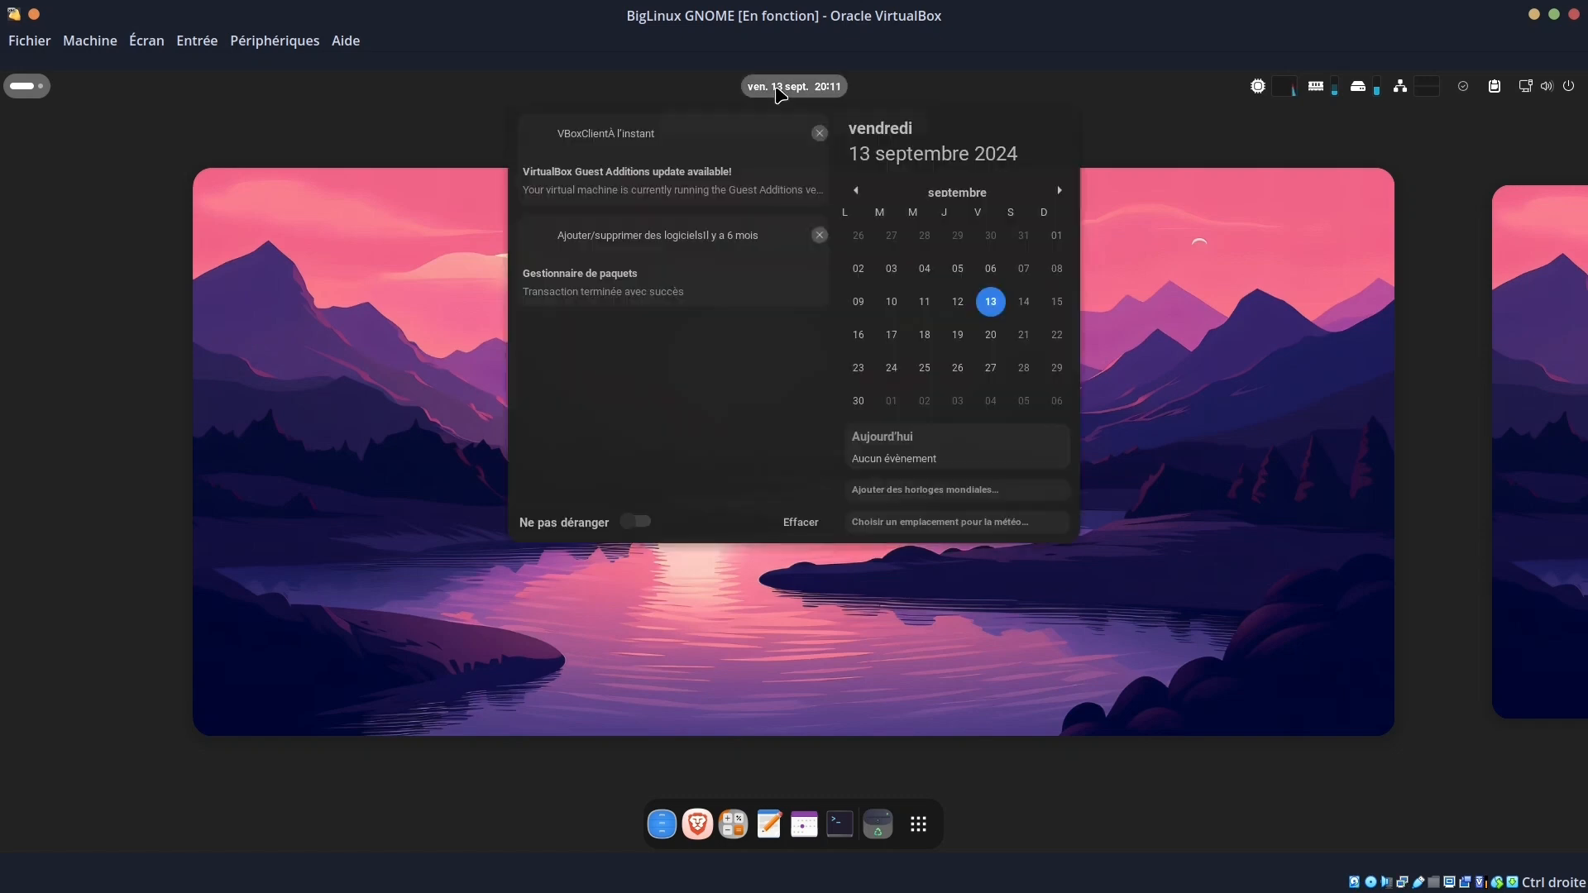
pyautogui.click(790, 136)
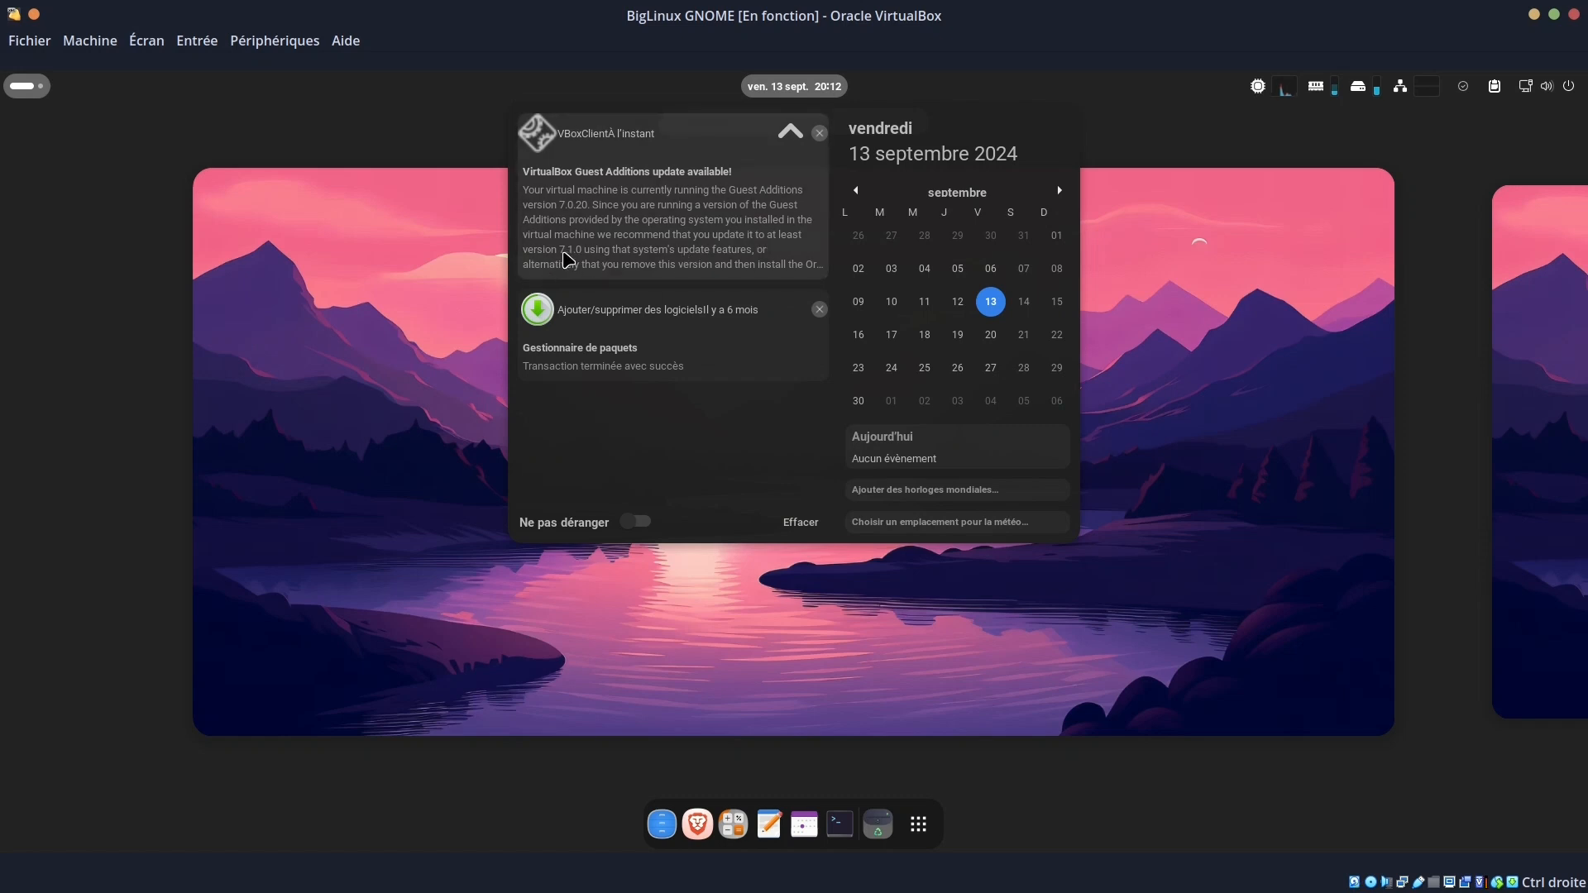
pyautogui.click(357, 399)
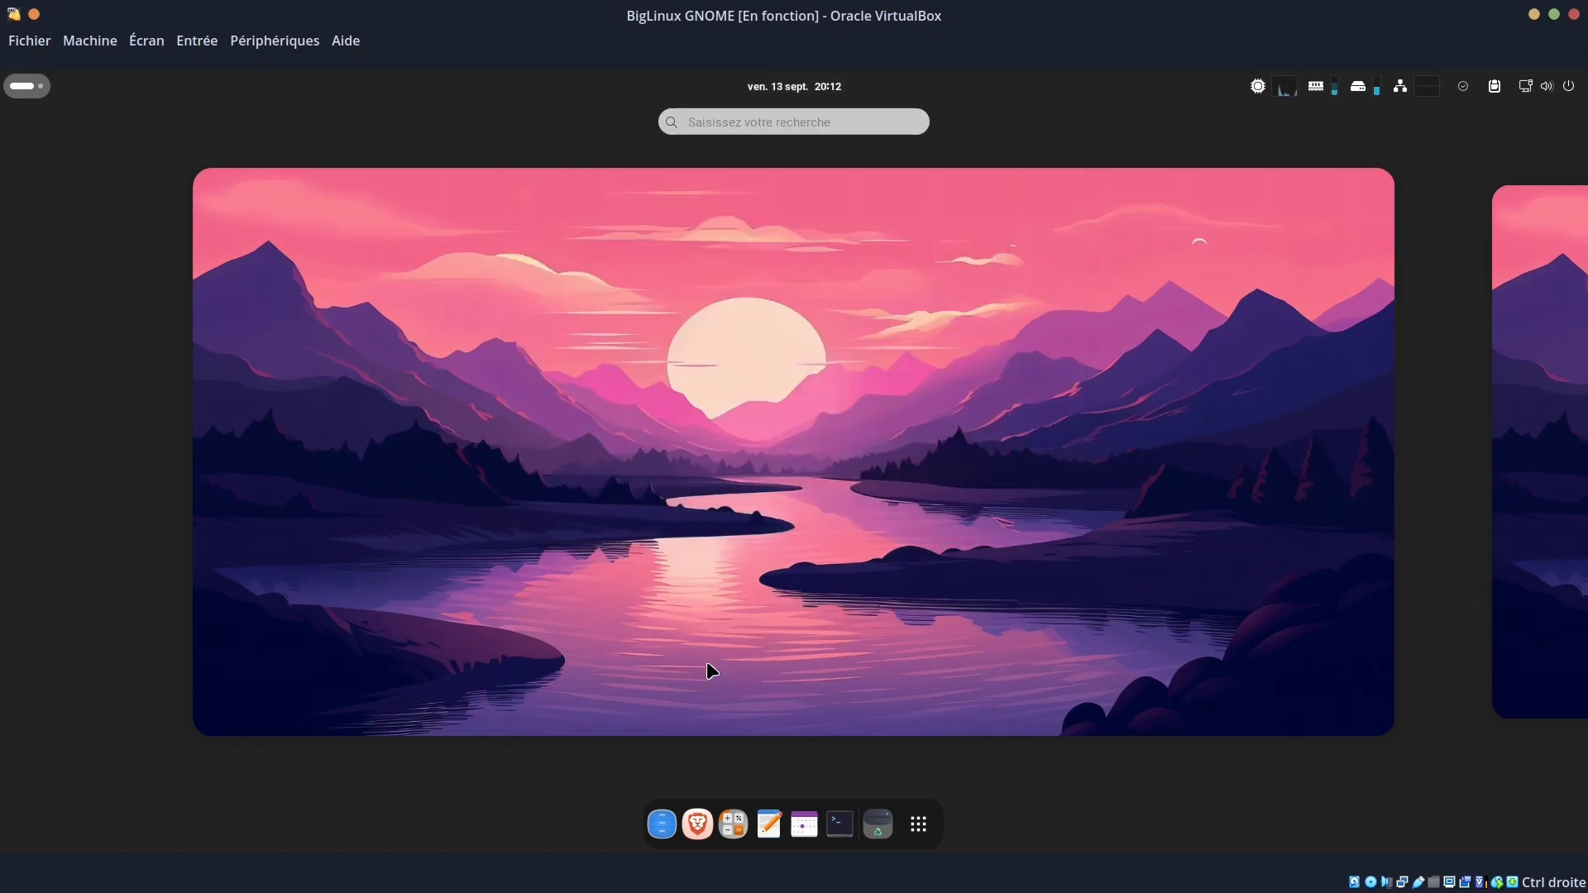
# Run fastfetch in the guest's terminal to view its system information, then close the terminal.
pyautogui.click(839, 823)
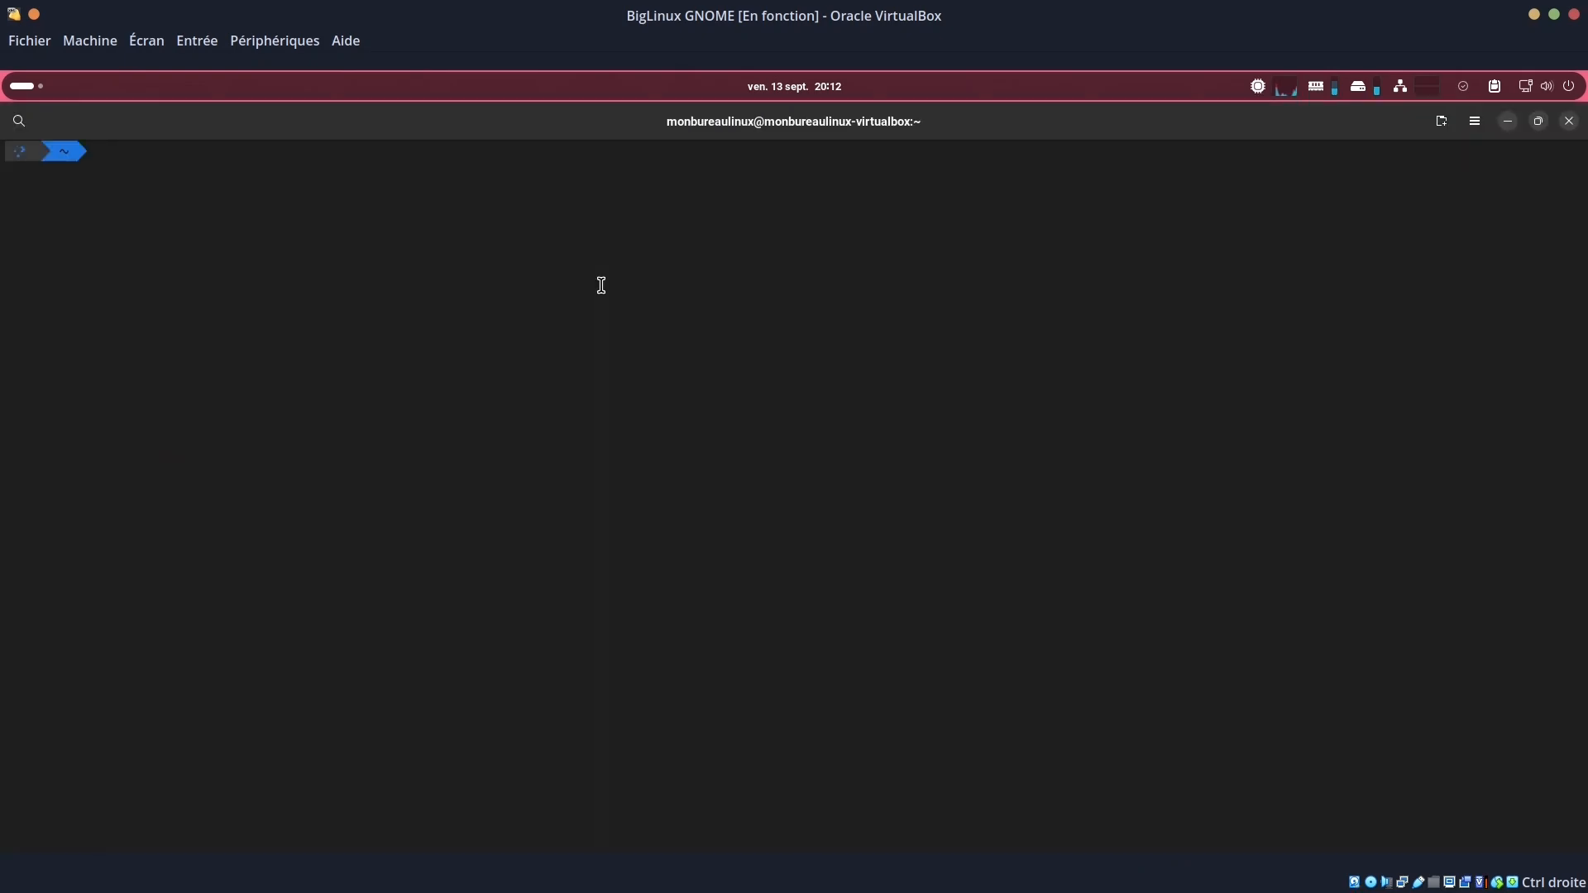
pyautogui.write('fastfetch')
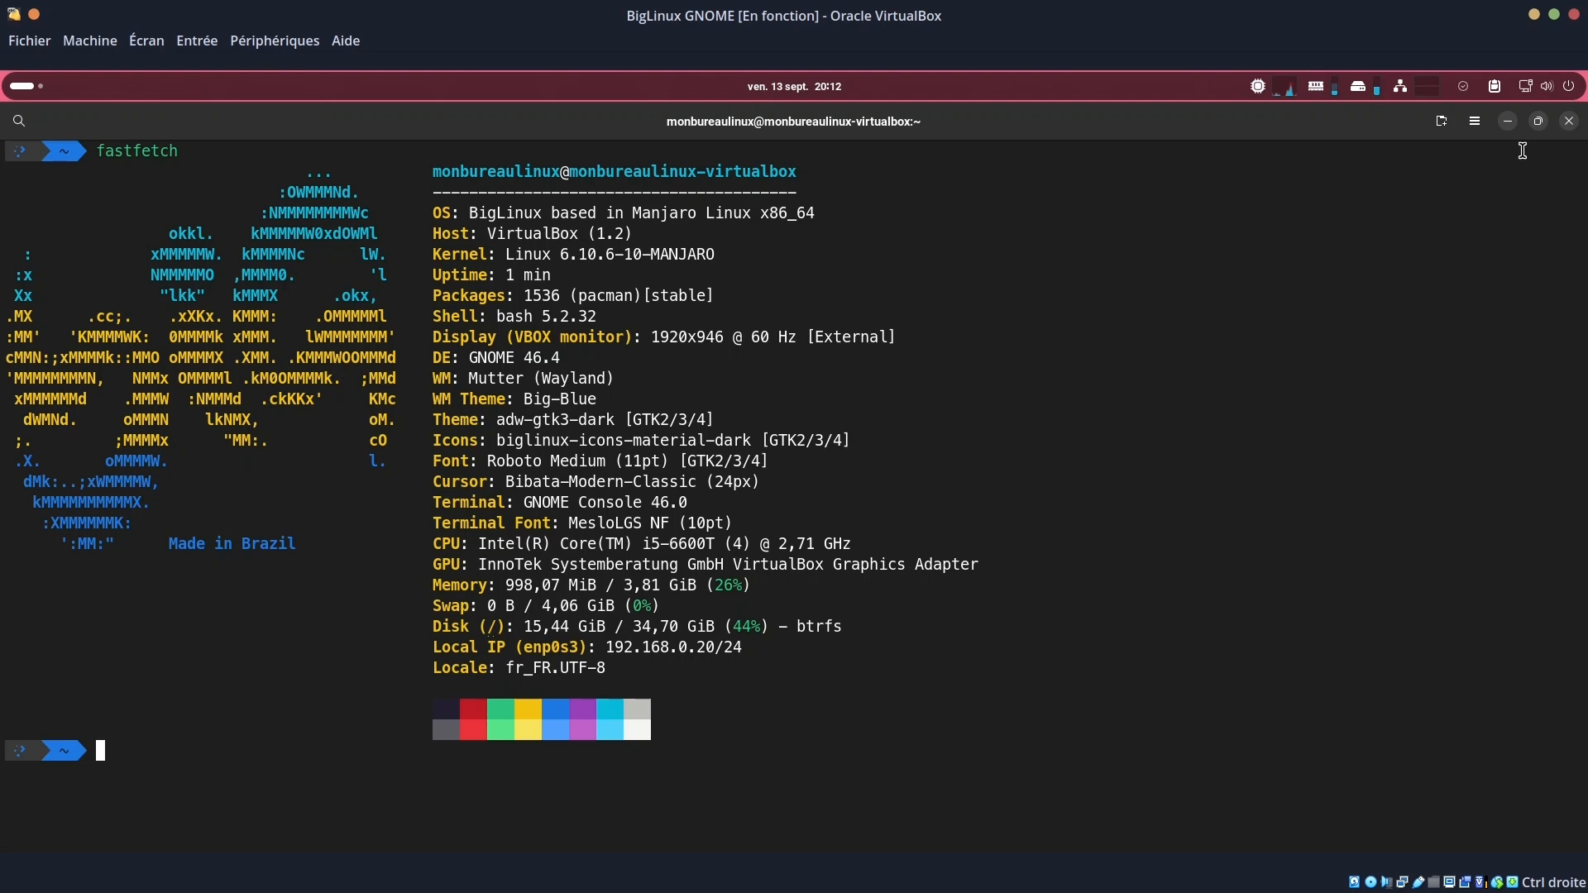
pyautogui.click(1569, 122)
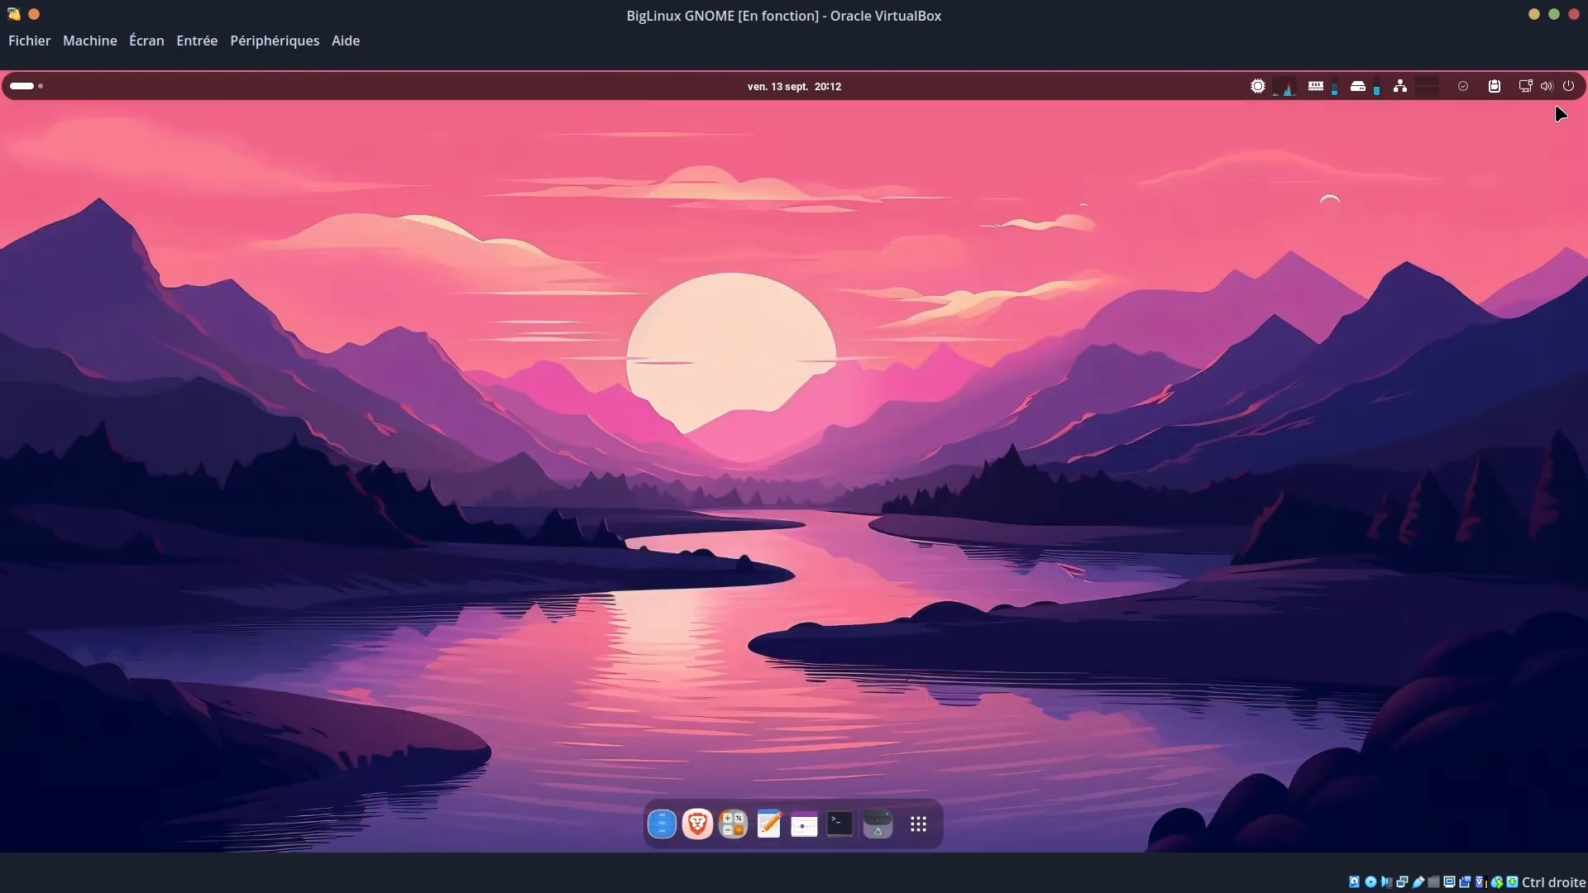
# Shut down the BigLinux GNOME guest from its desktop and confirm the power-off.
pyautogui.click(1569, 89)
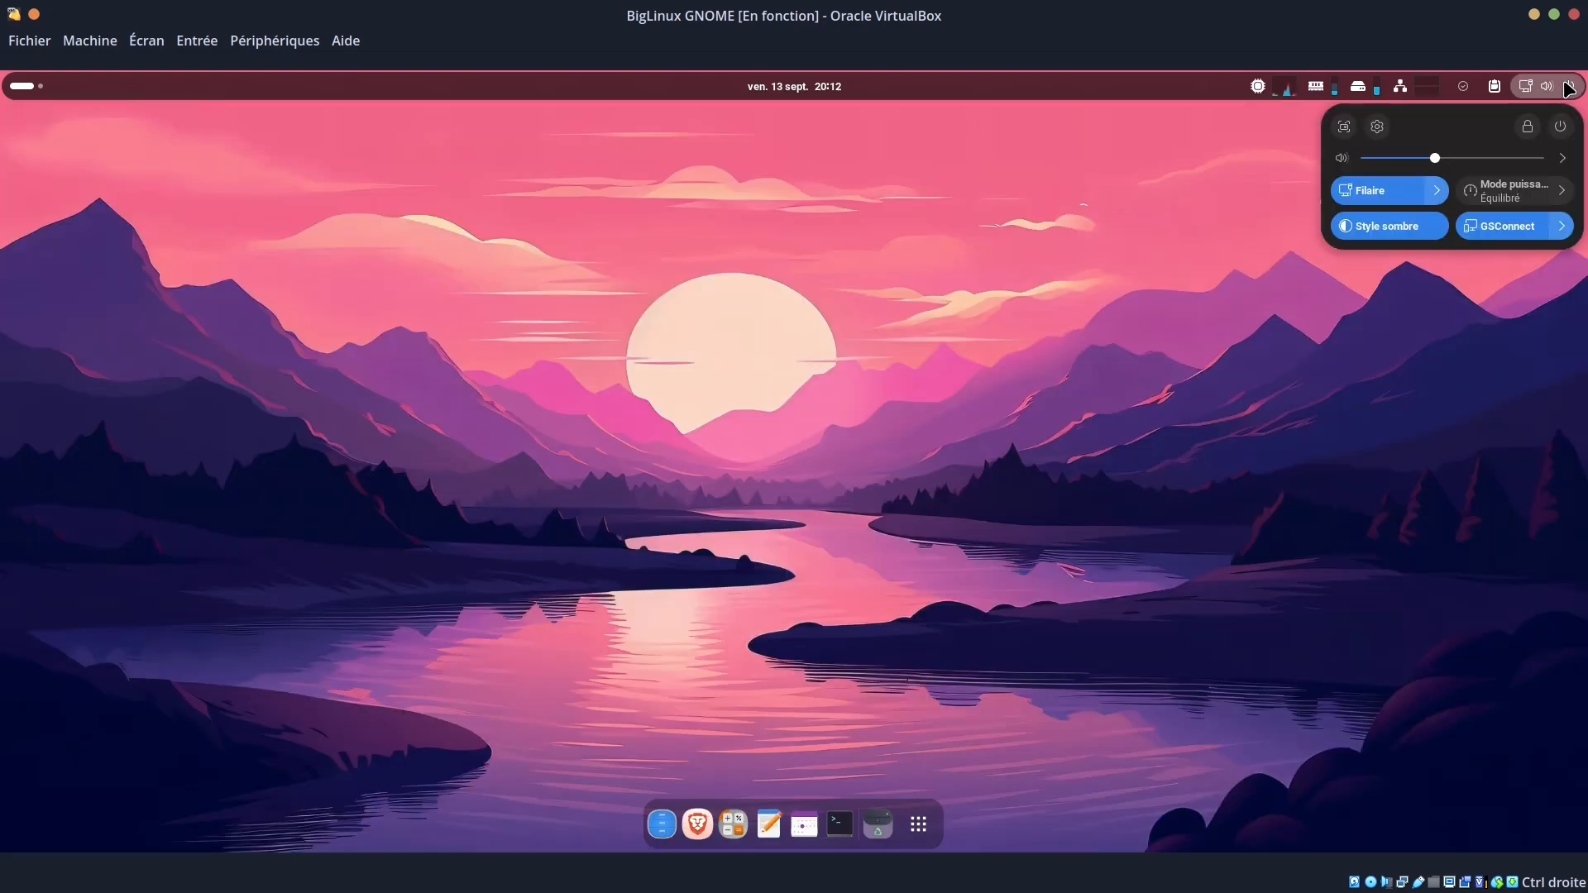
pyautogui.click(1565, 125)
pyautogui.click(1377, 257)
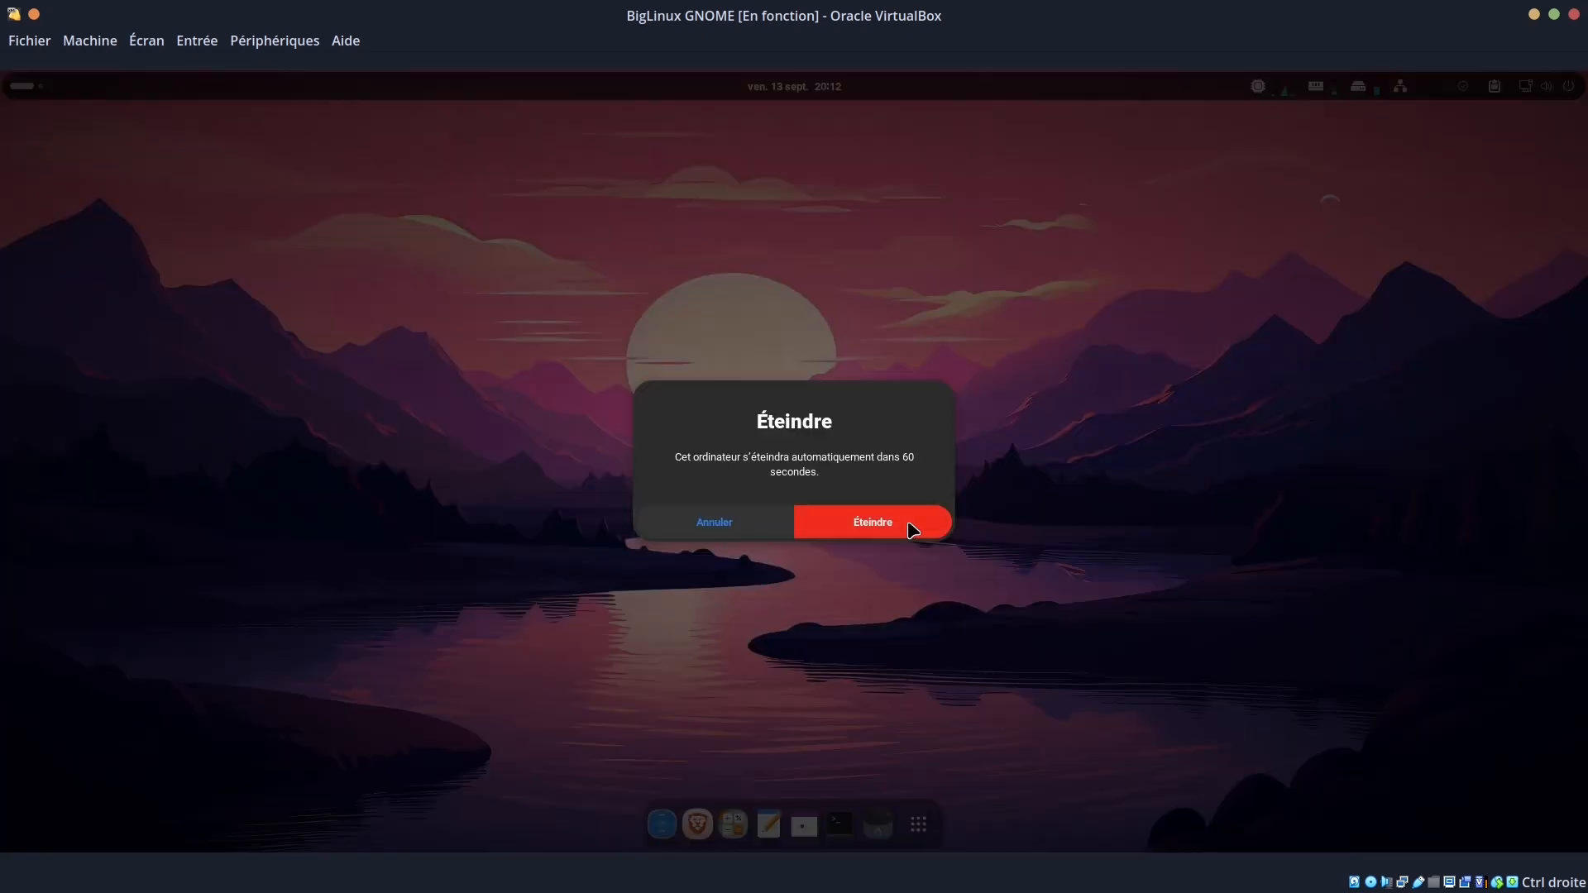
pyautogui.click(913, 529)
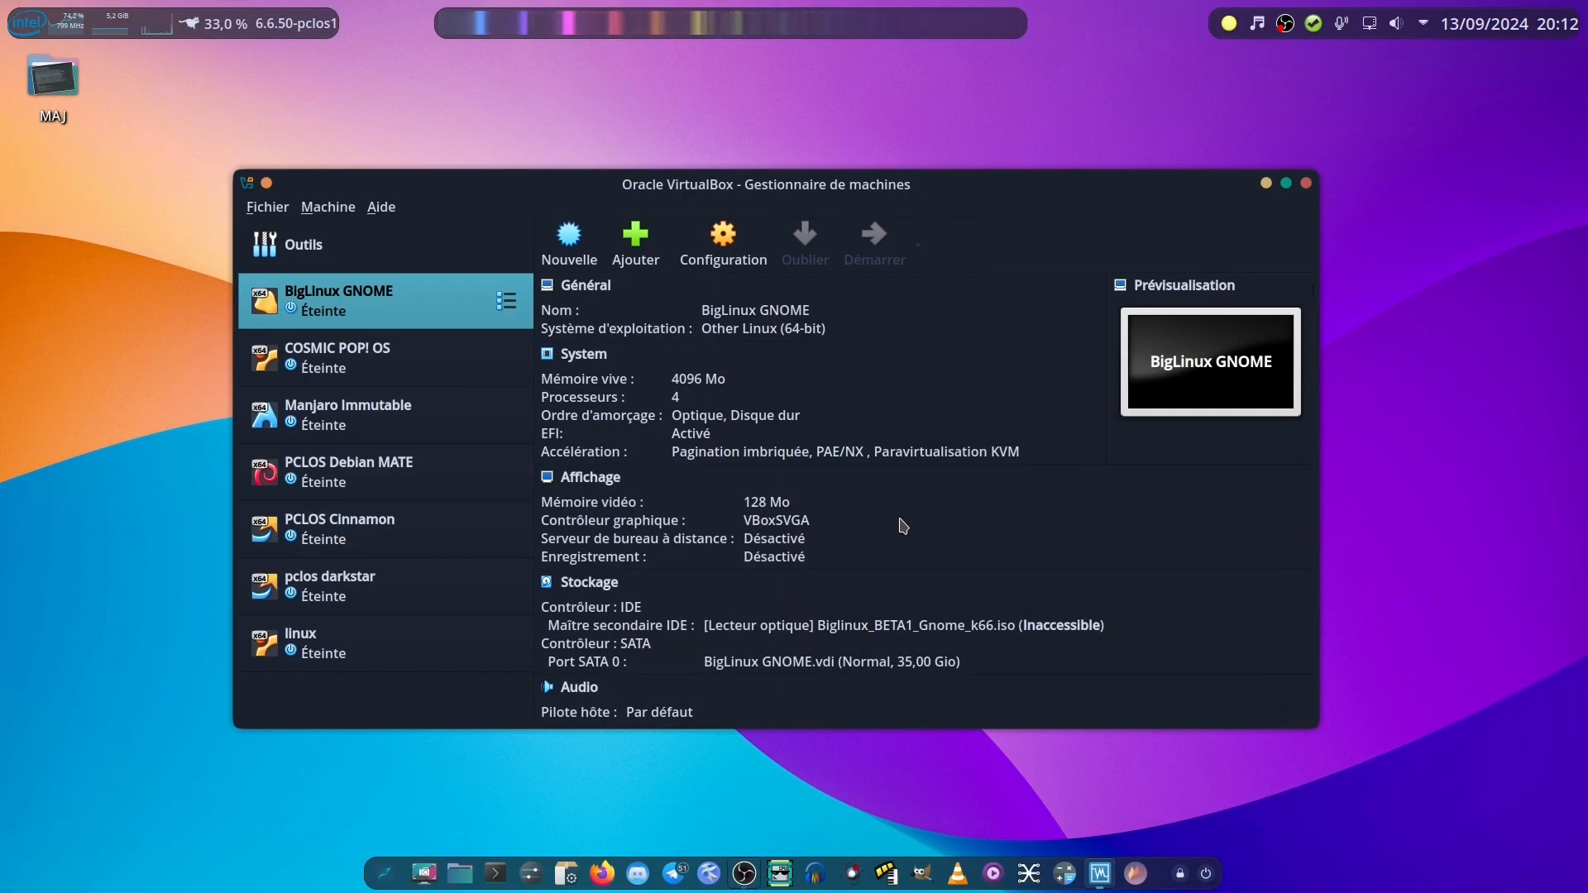
# Select the COSMIC POP! OS virtual machine in the machine list.
pyautogui.doubleClick(291, 341)
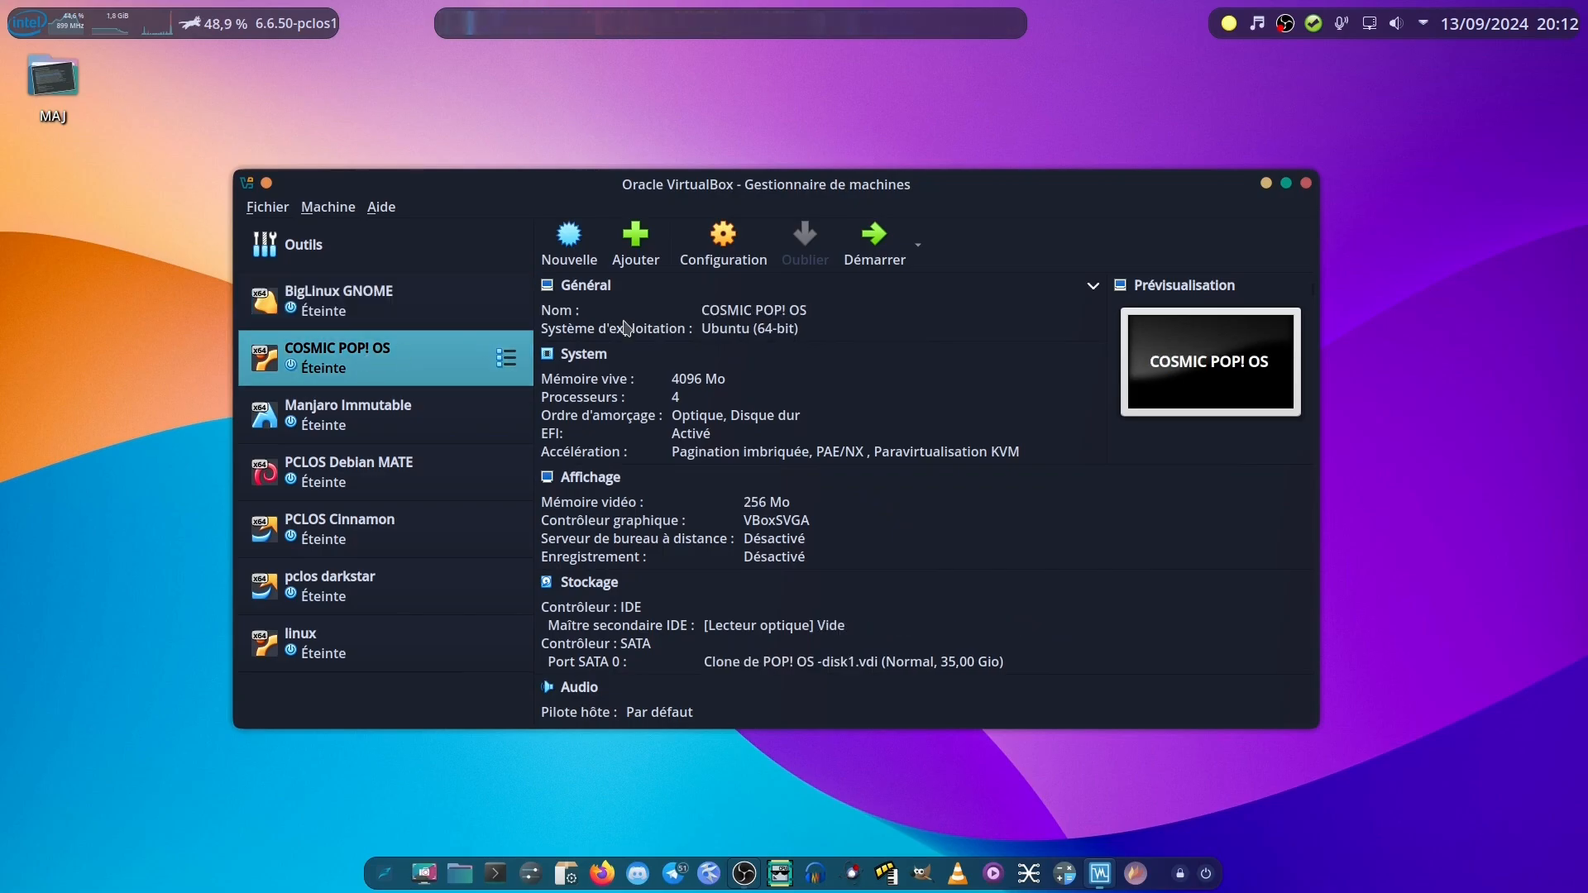